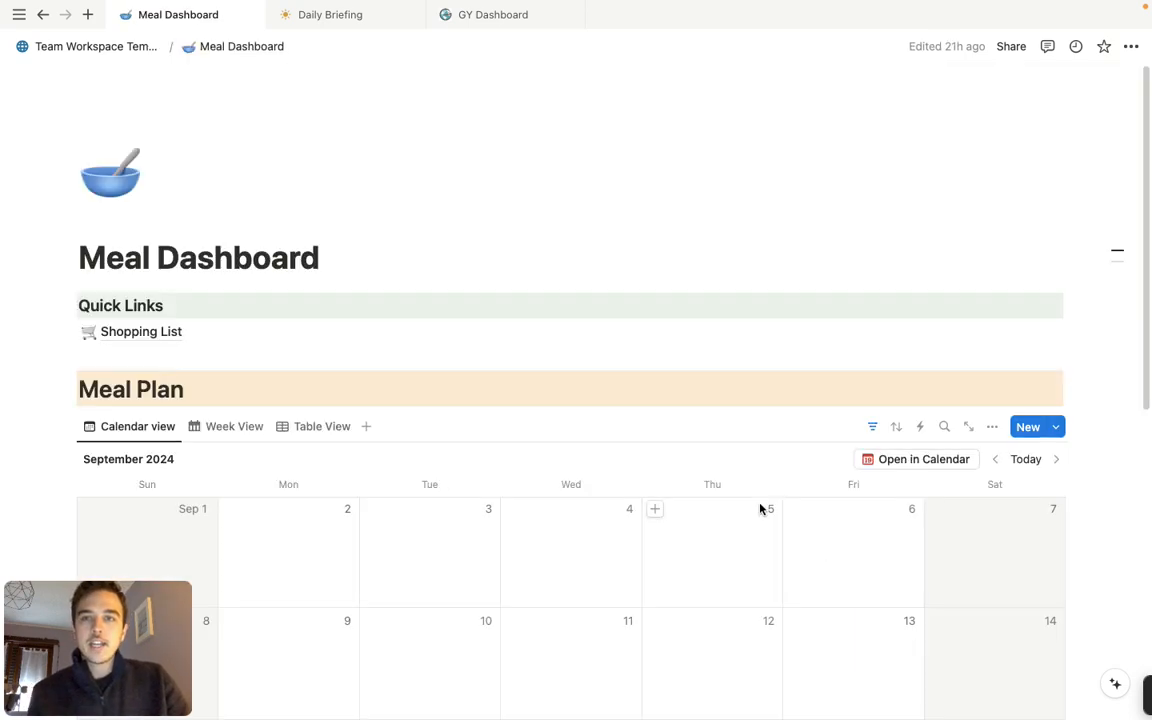
Look over the Meal Dashboard and open the Shopping List page from its quick links
scroll(400, 447, down, 3)
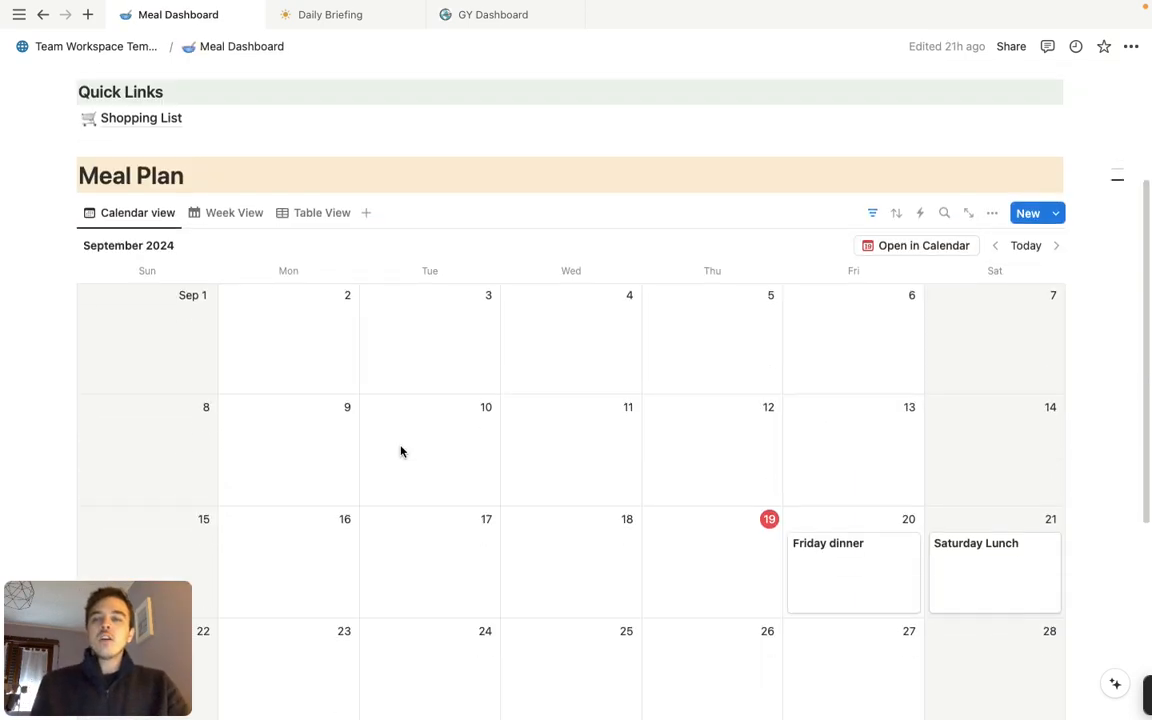
scroll(401, 451, up, 3)
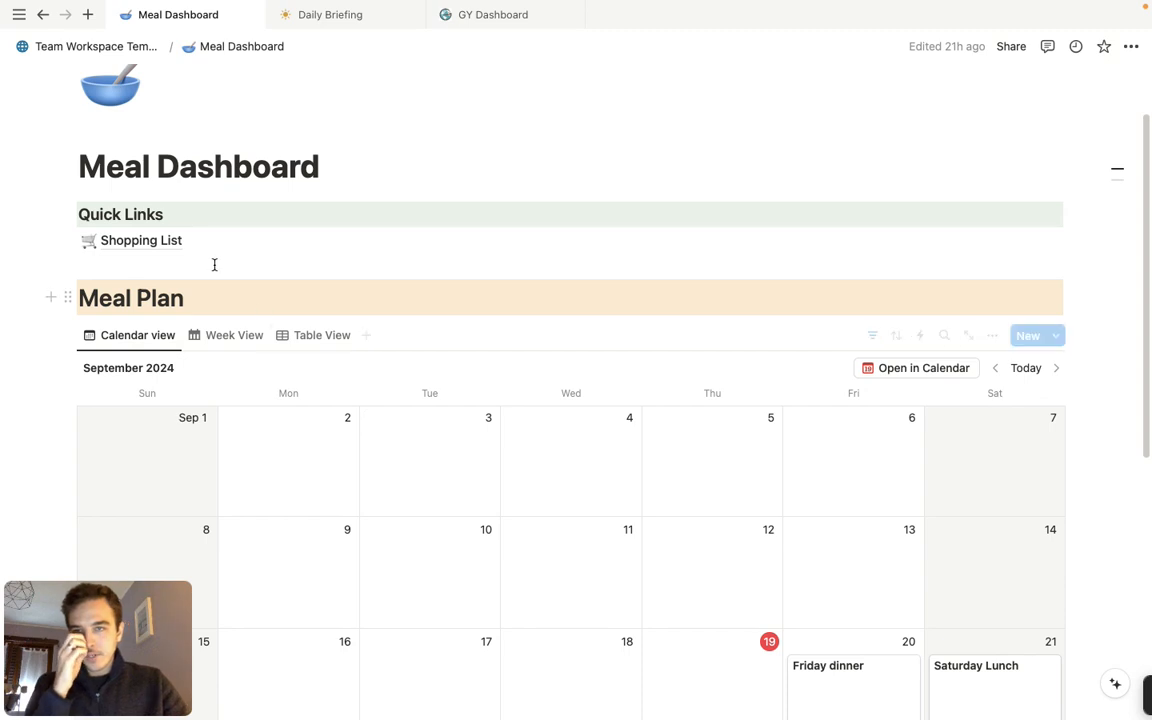
click(174, 246)
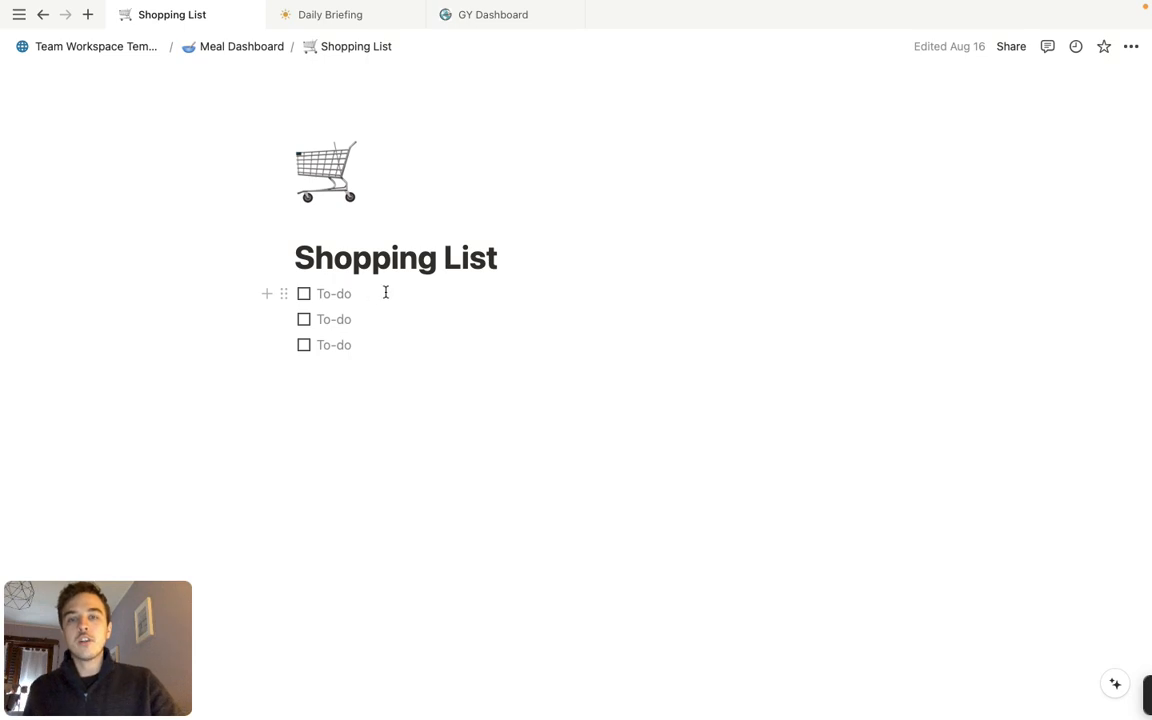
Add a Heading 3 reading "Produce" between the page title and the to-do items
click(520, 267)
key(Return)
text(/)
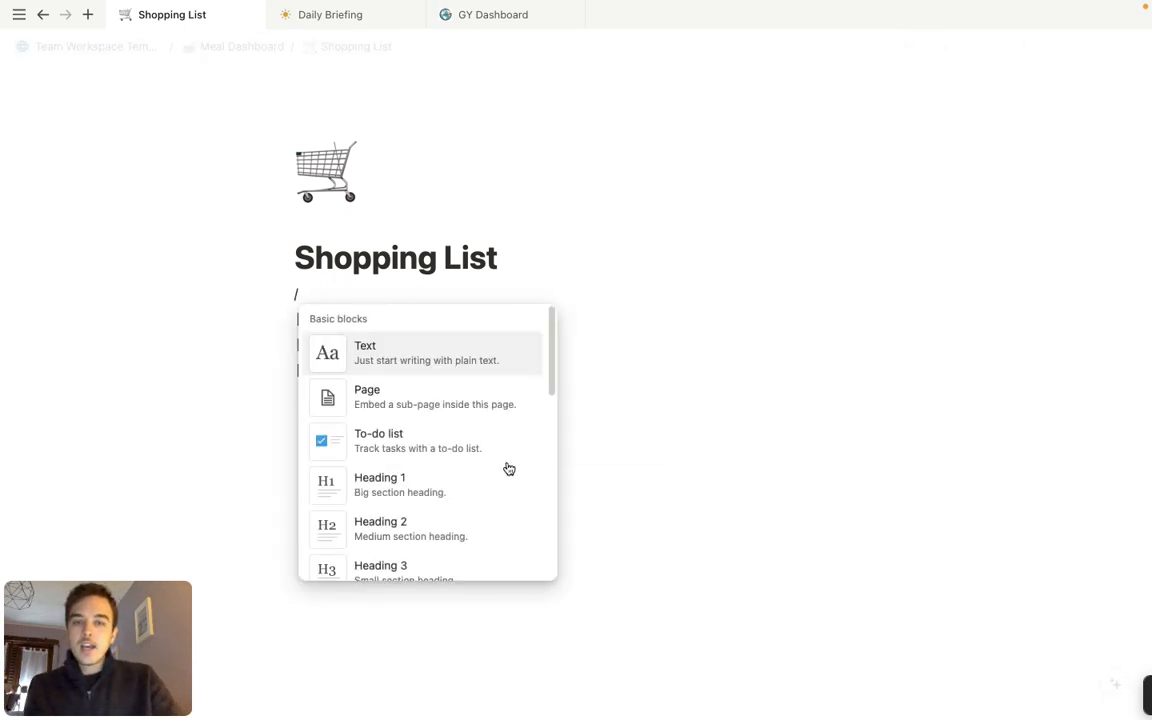
click(494, 560)
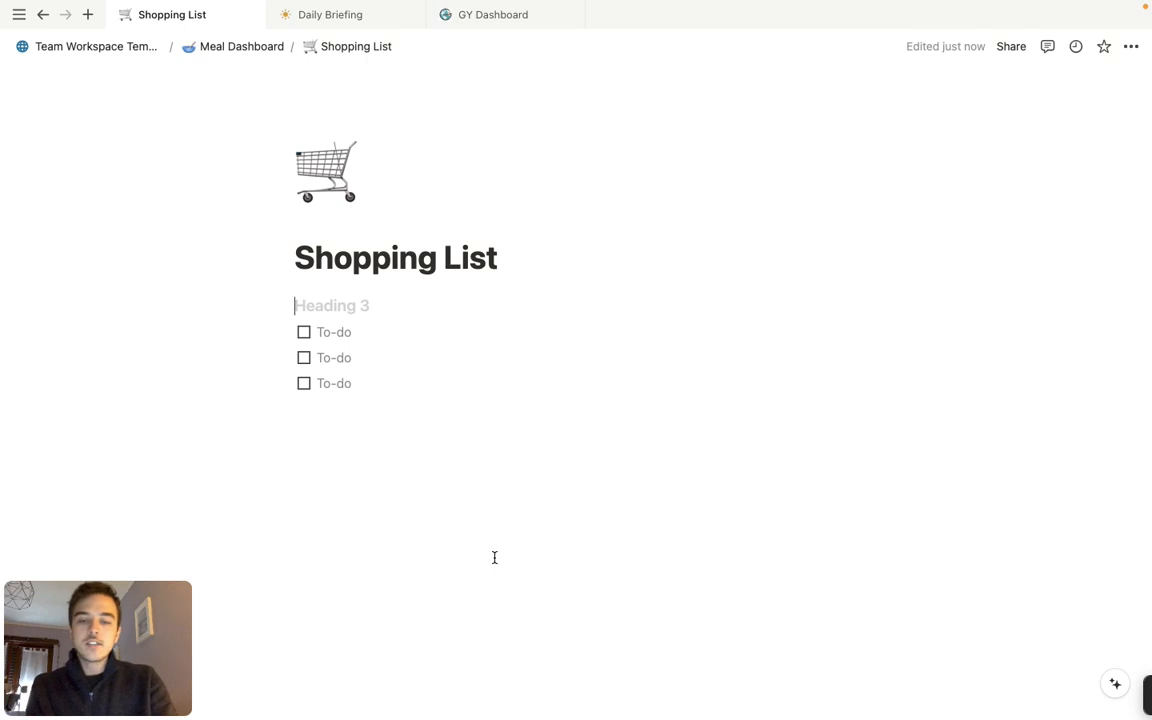
text(Produce)
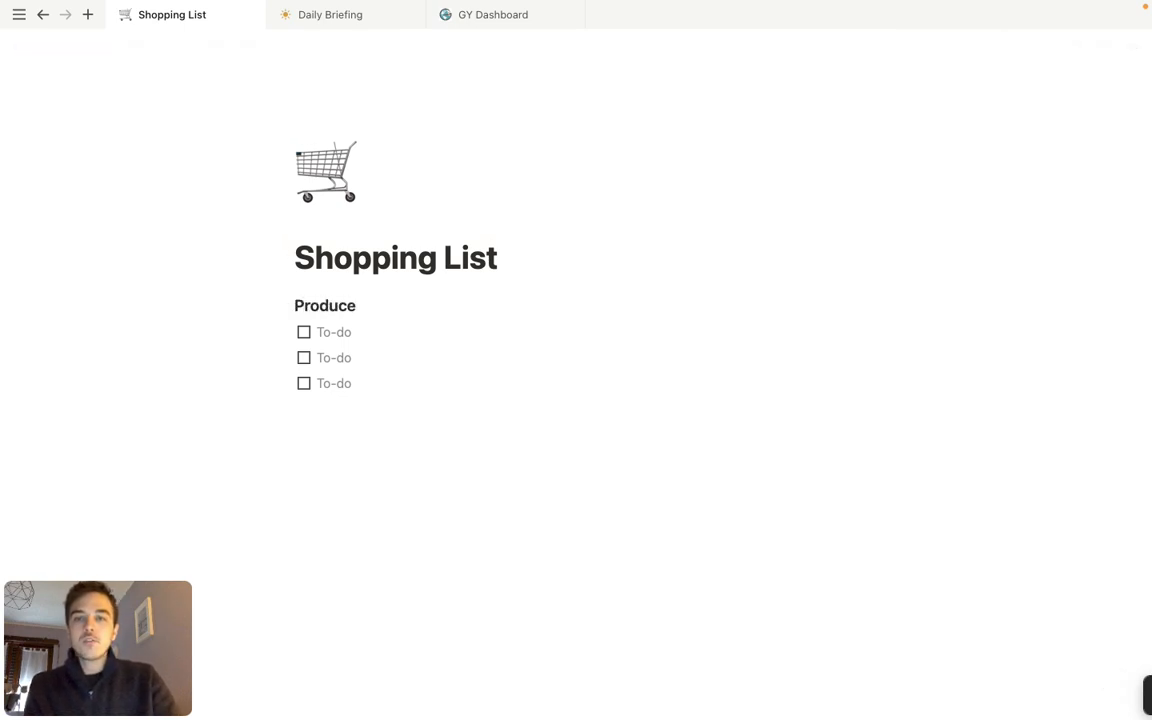
Reword the heading above the to-do items, first as "Meat" and finally as "Super"
double_click(315, 307)
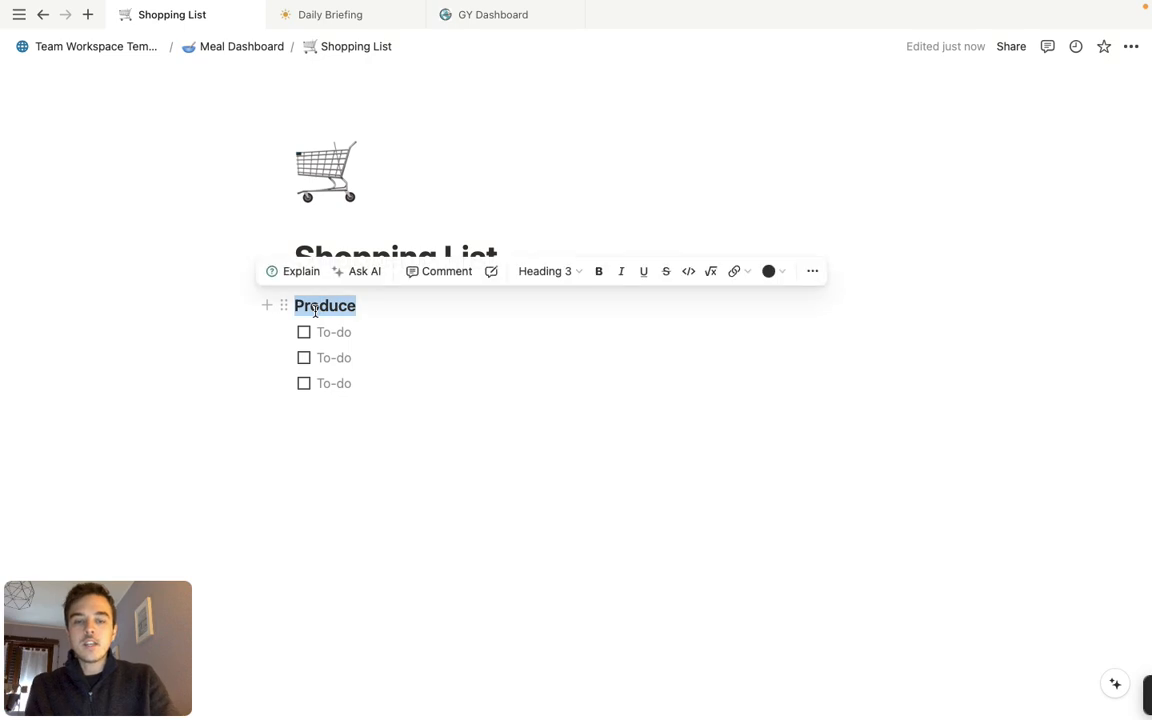
text(Meat)
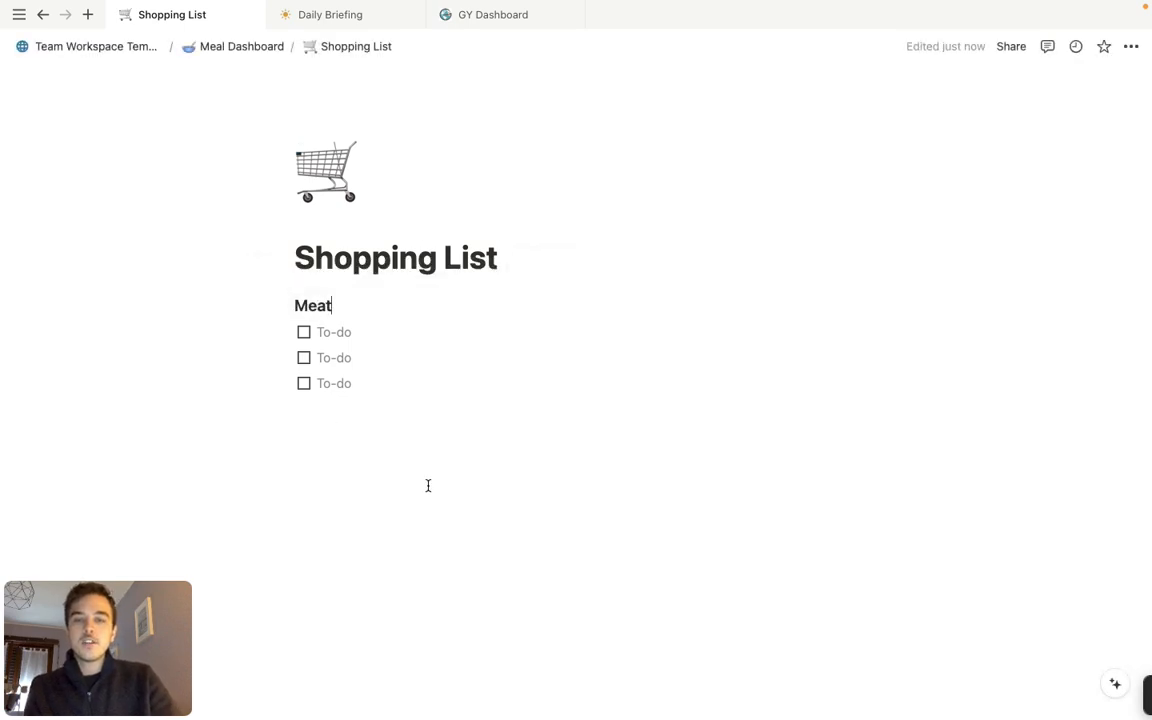
double_click(325, 307)
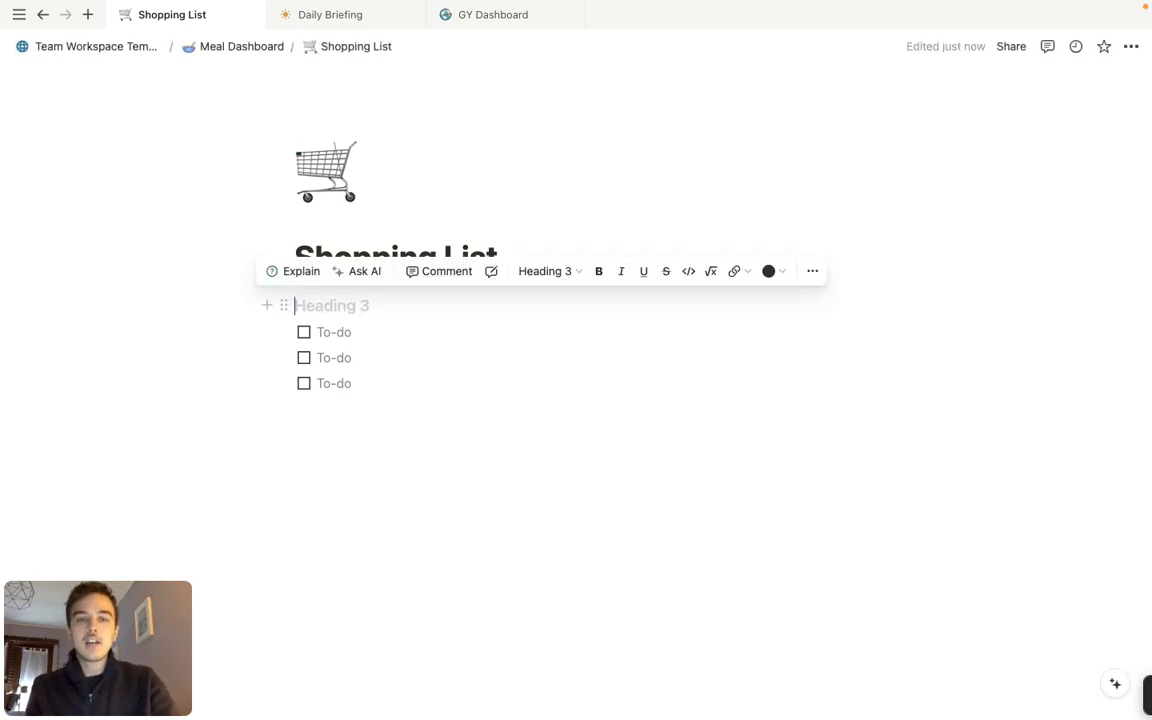
key(BackSpace)
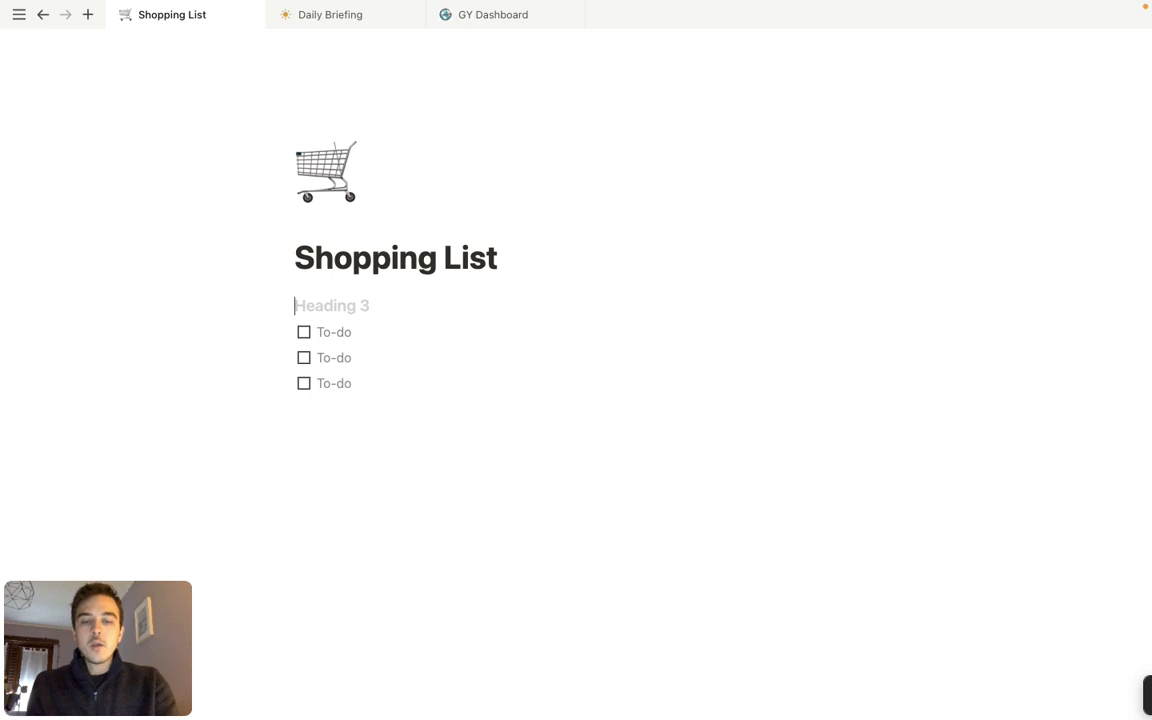
text(Suoer)
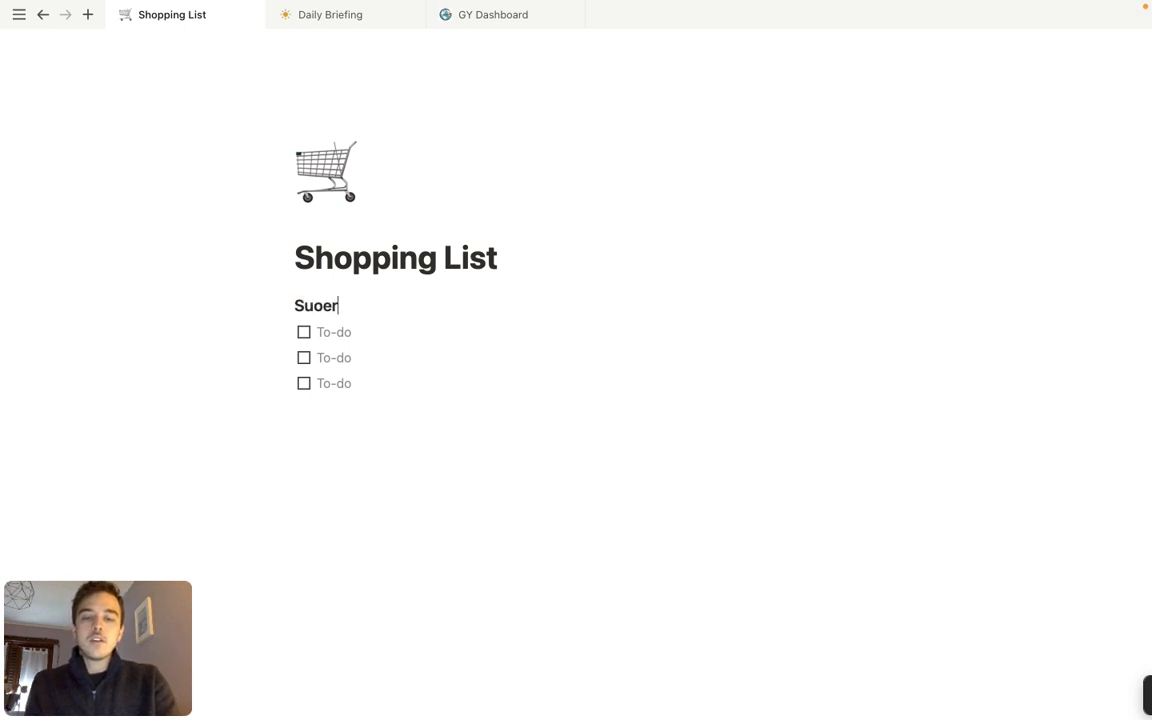
key(BackSpace)
key(BackSpace)
text(per)
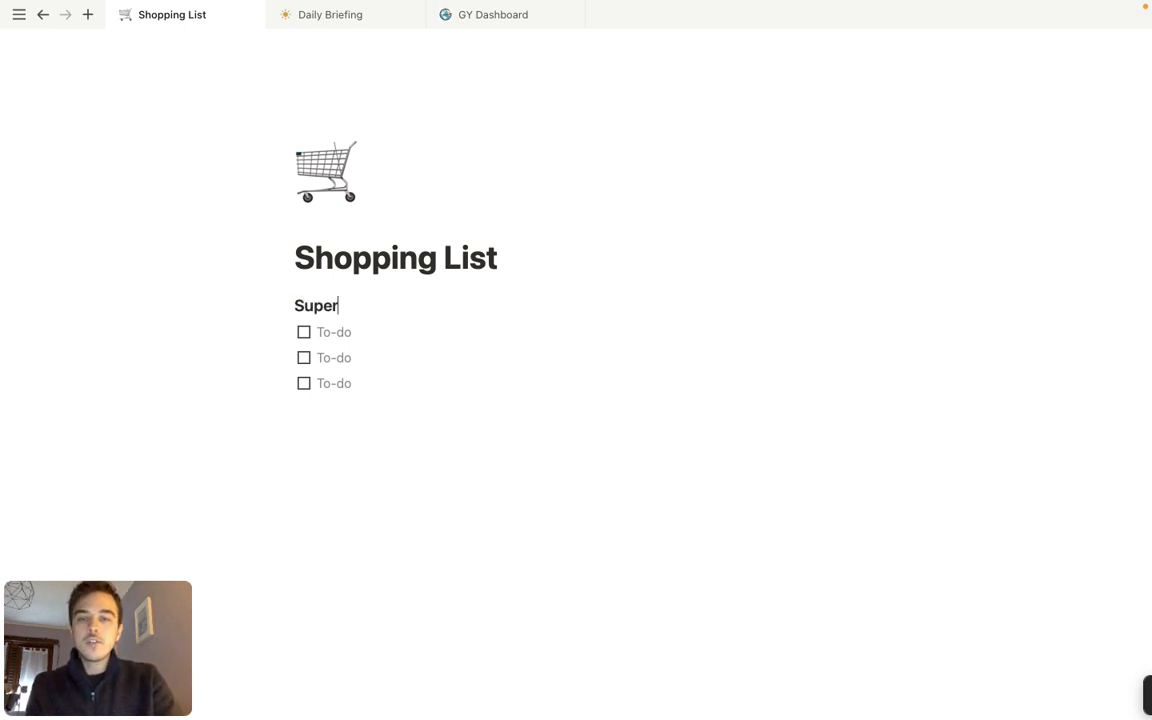
Delete the "Super" heading and its block so the to-do items directly follow the page title
double_click(313, 307)
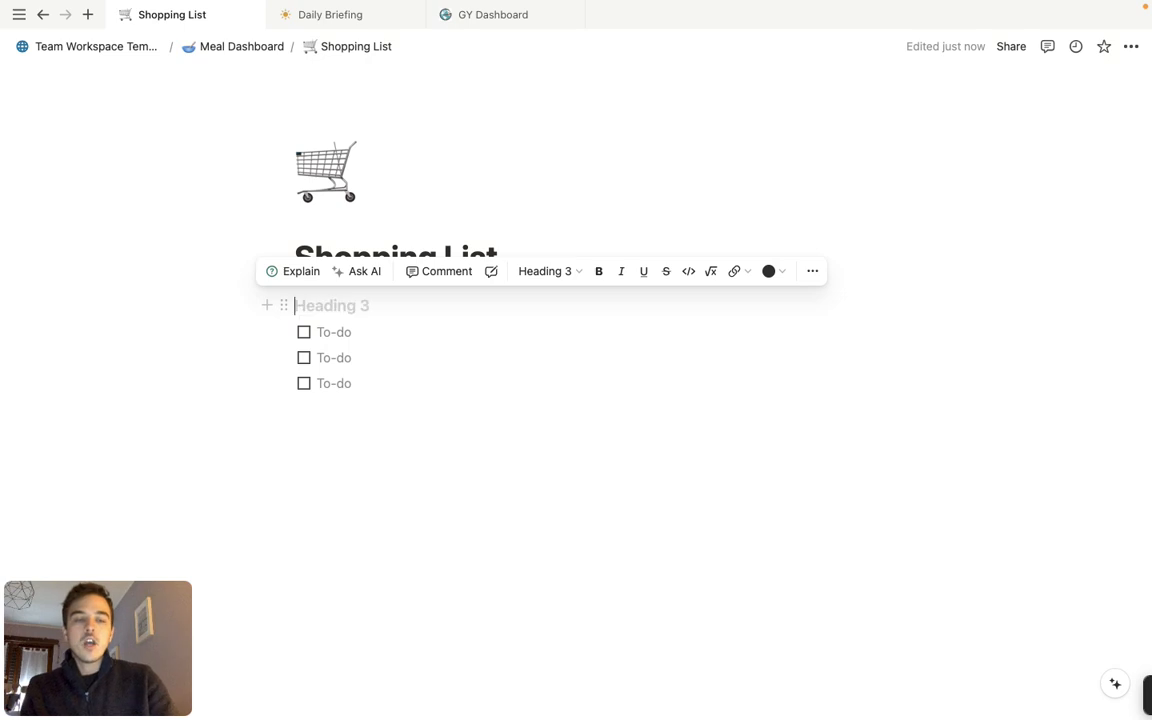
key(BackSpace)
key(BackSpace)
key(BackSpace)
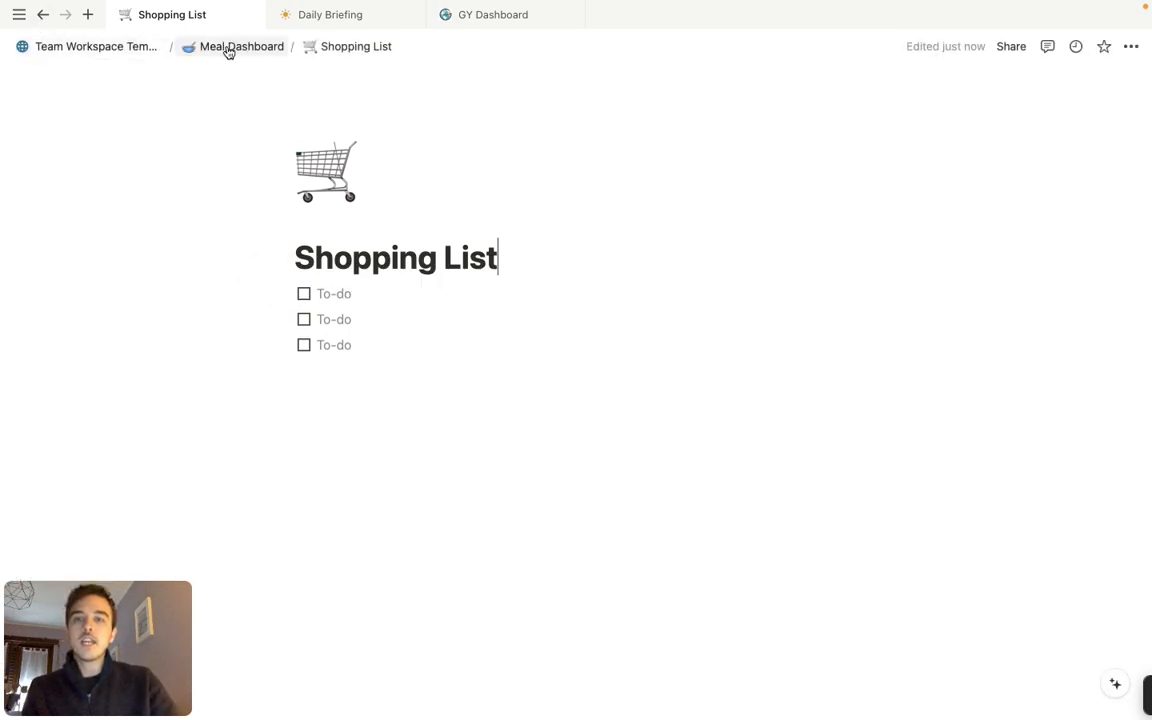
Return to the Meal Dashboard and show the Meal Plan in its Week View
click(226, 46)
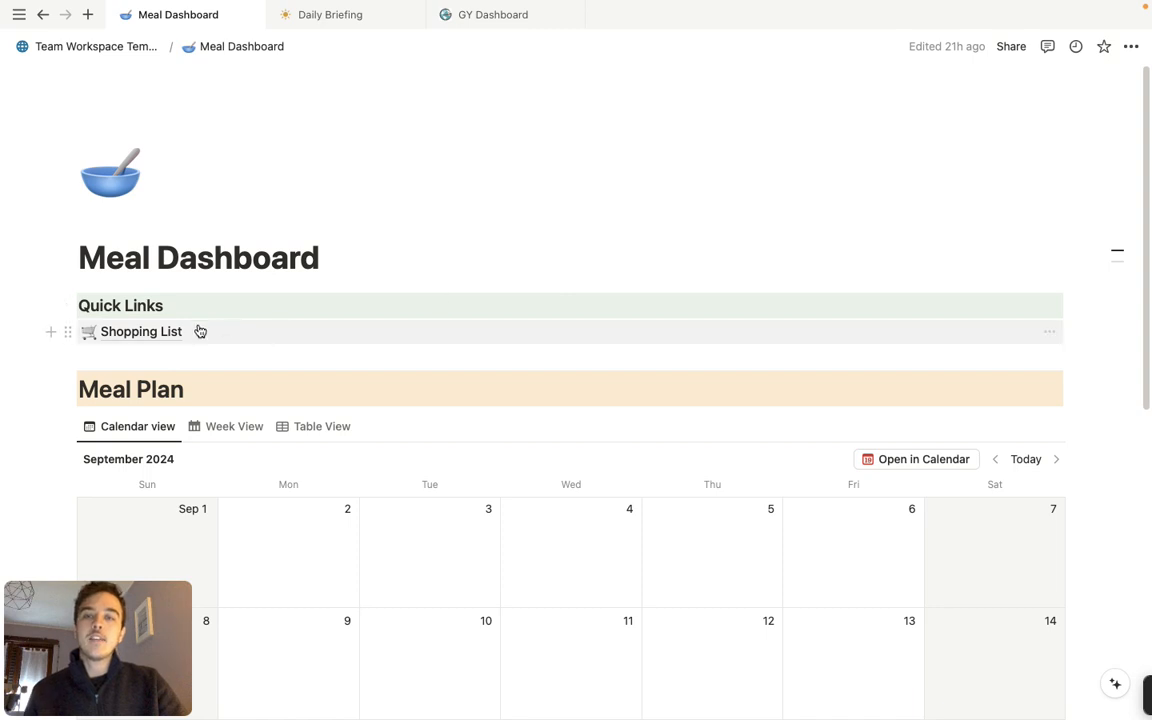
mouse_move(168, 339)
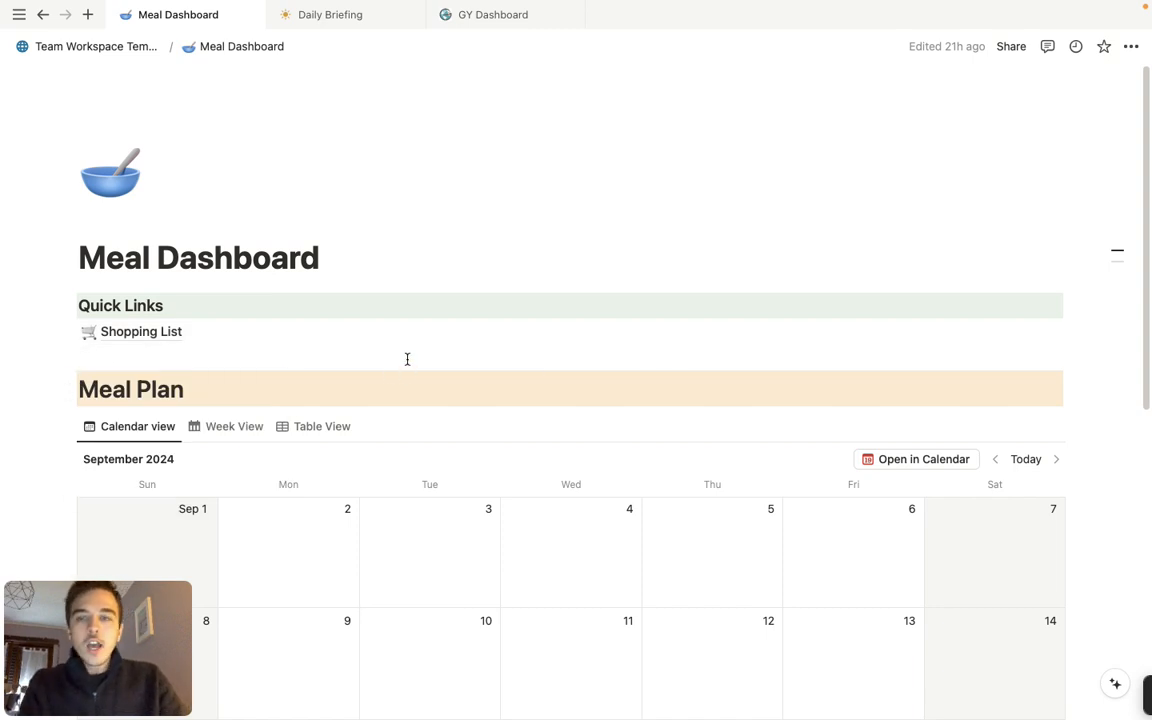
scroll(427, 352, down, 3)
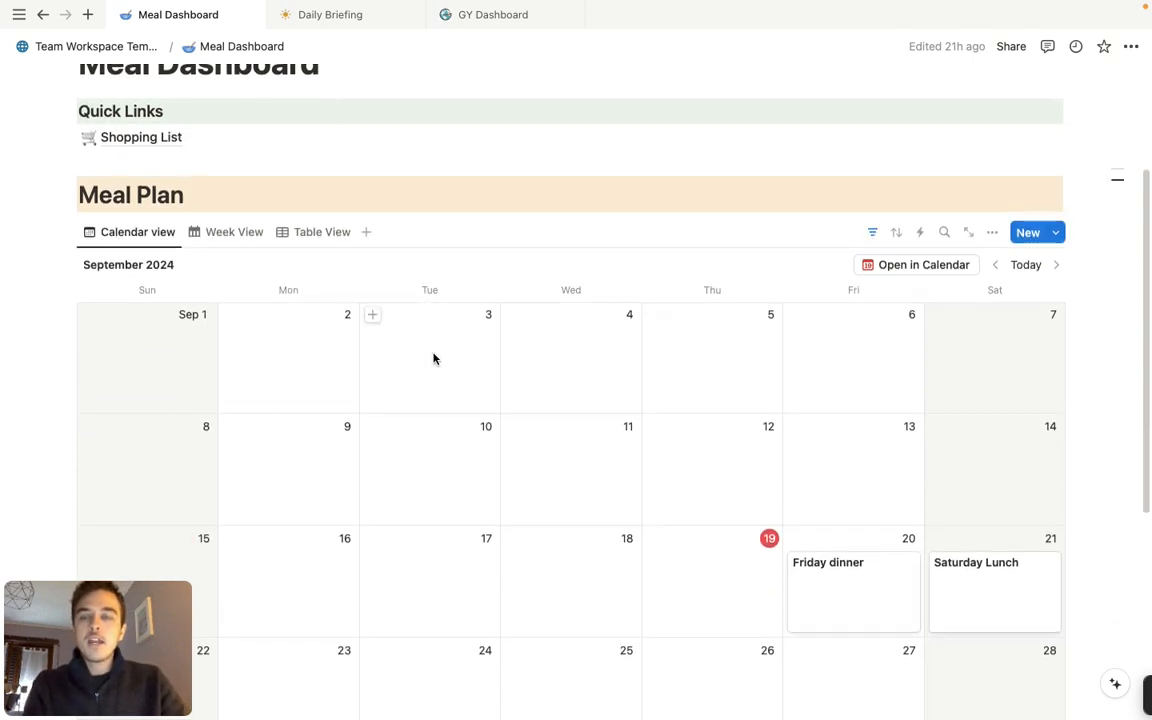
scroll(430, 357, down, 1)
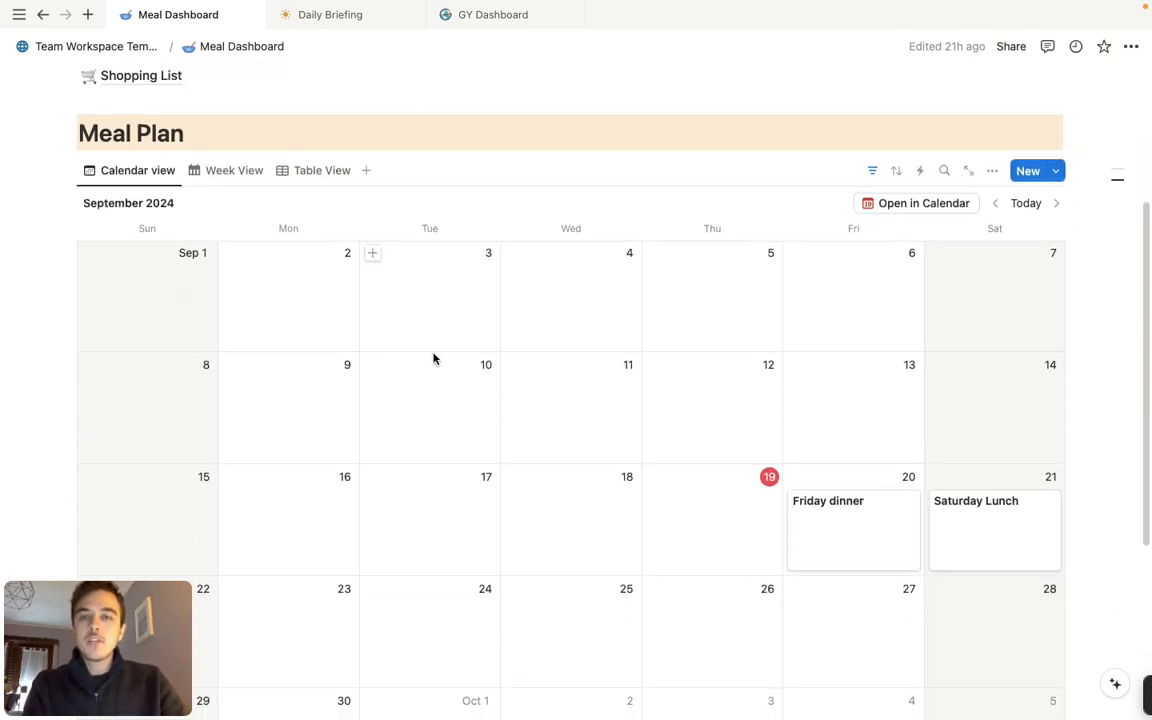
click(222, 176)
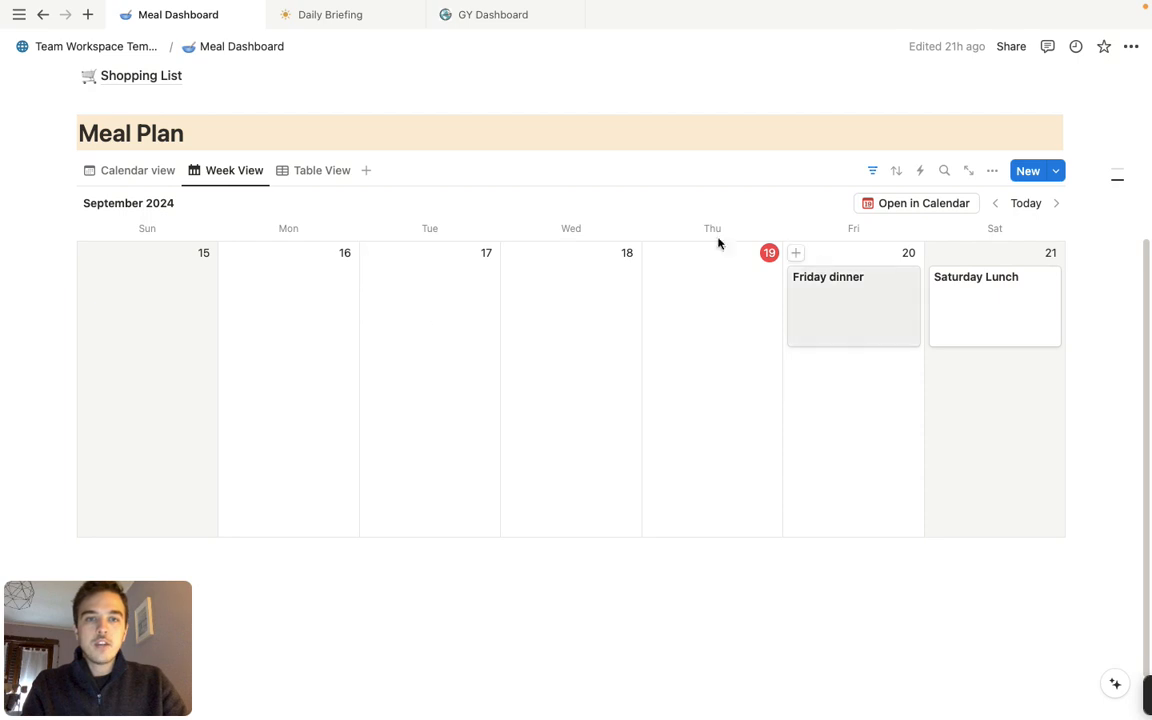
Open the Friday dinner entry, check its available Type options, and close it without changes
click(892, 311)
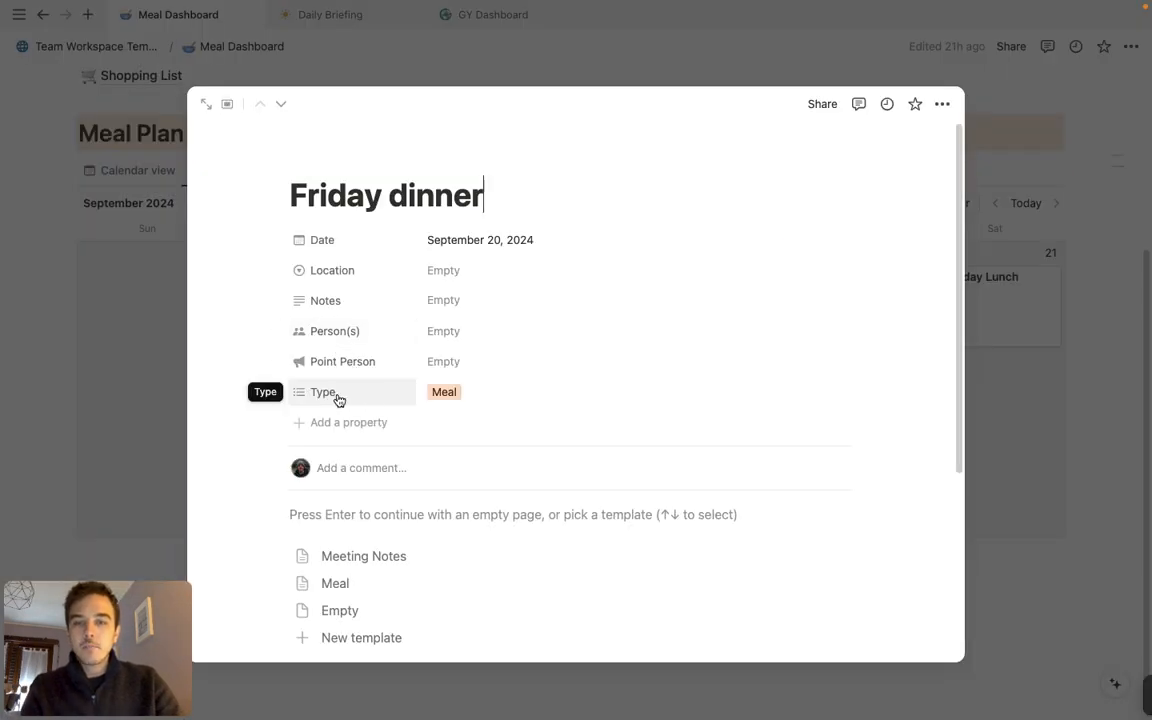
click(457, 398)
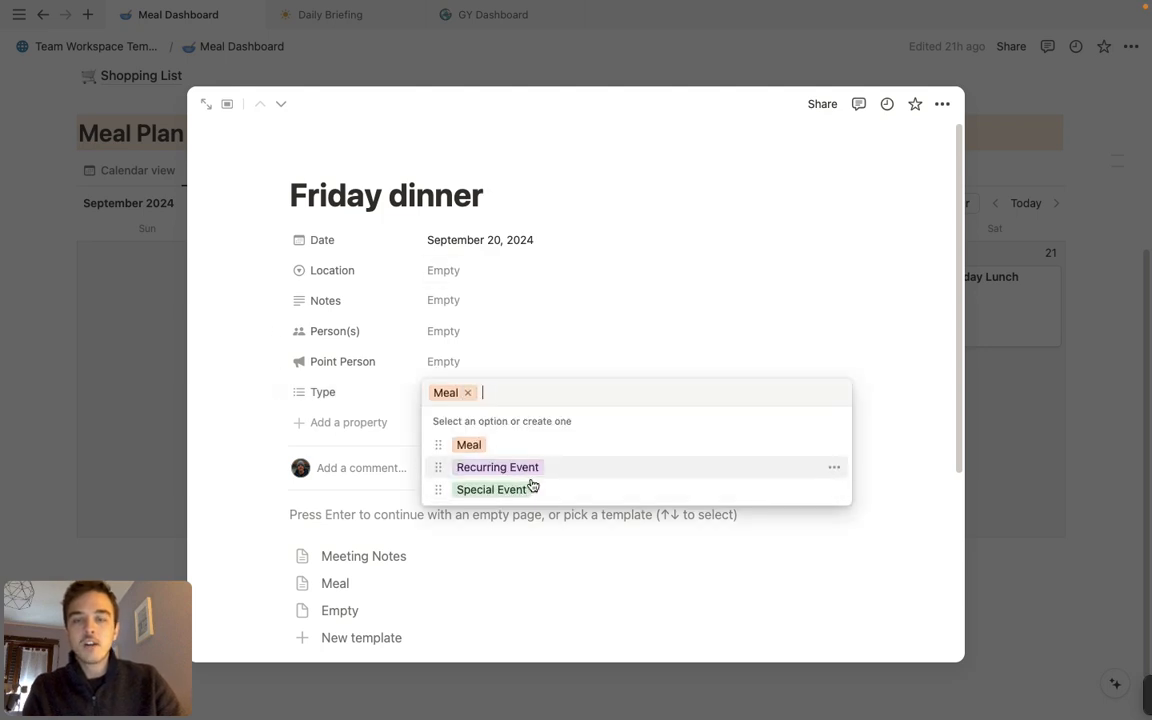
click(1050, 318)
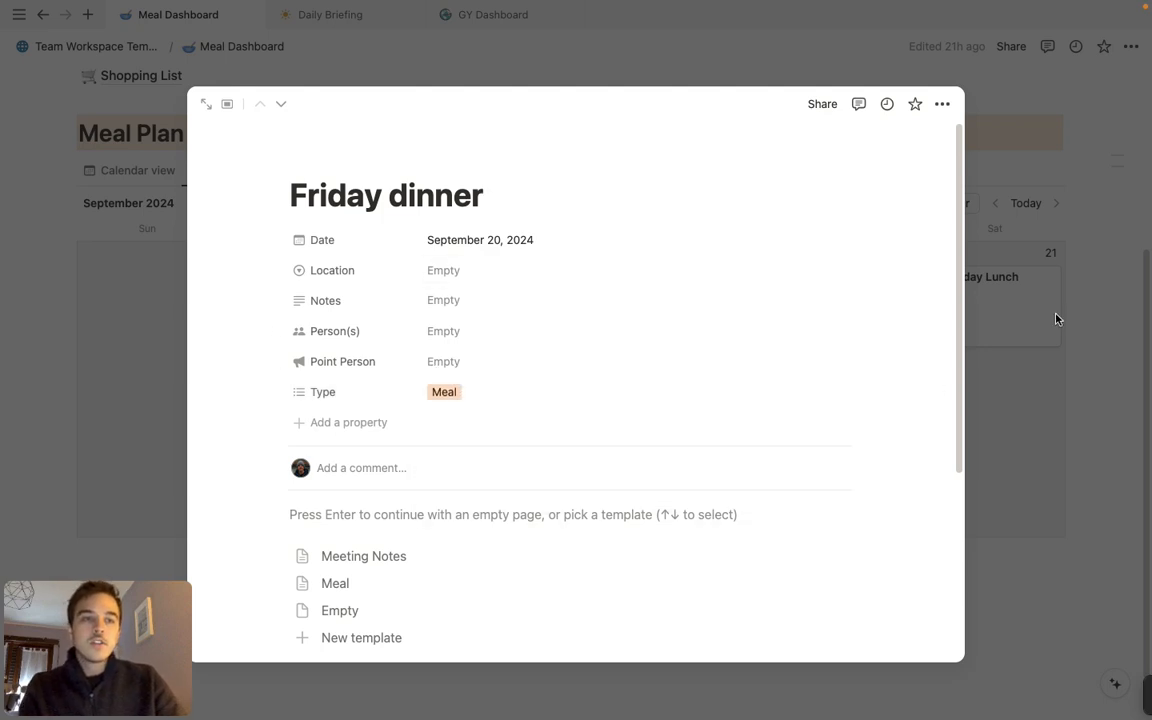
click(1084, 261)
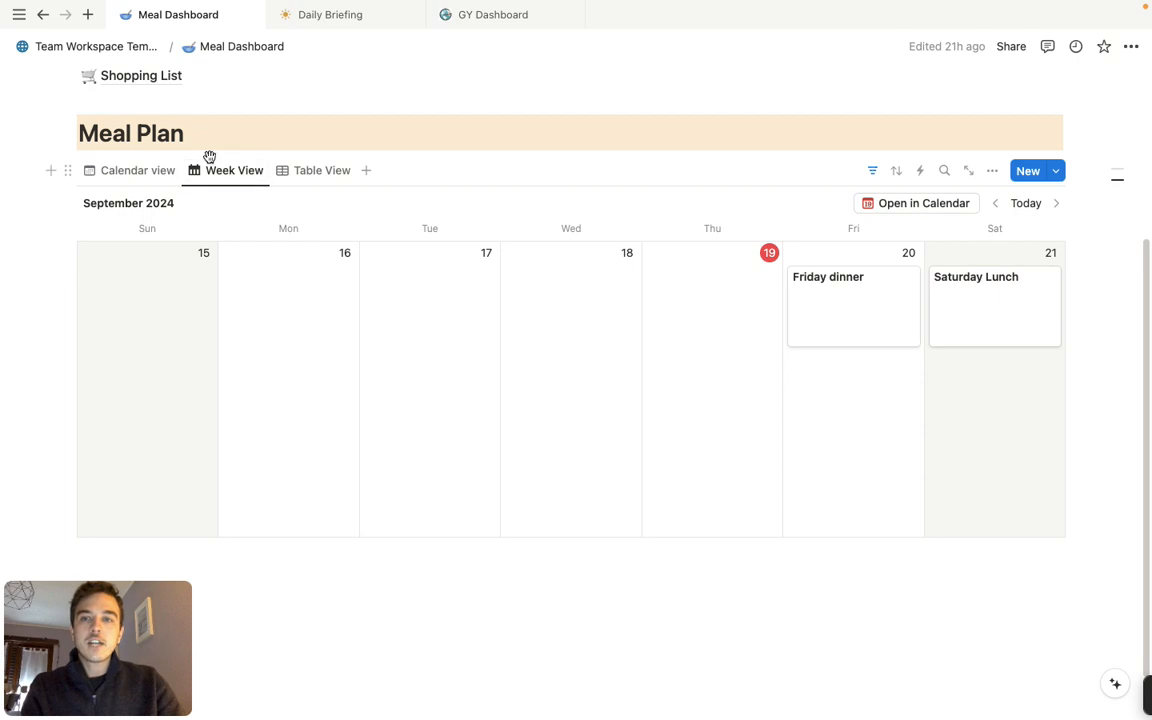
Compare the Meal Plan's Calendar view with the Week View and check the filter applied to the Week View
click(136, 172)
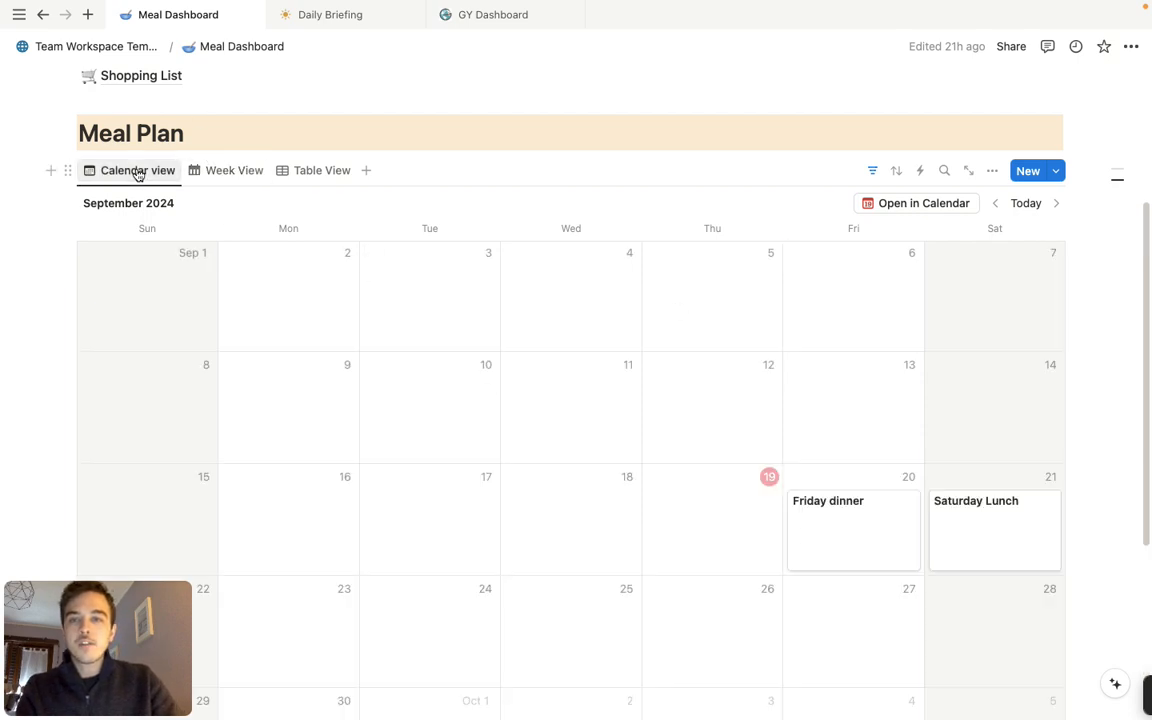
click(196, 174)
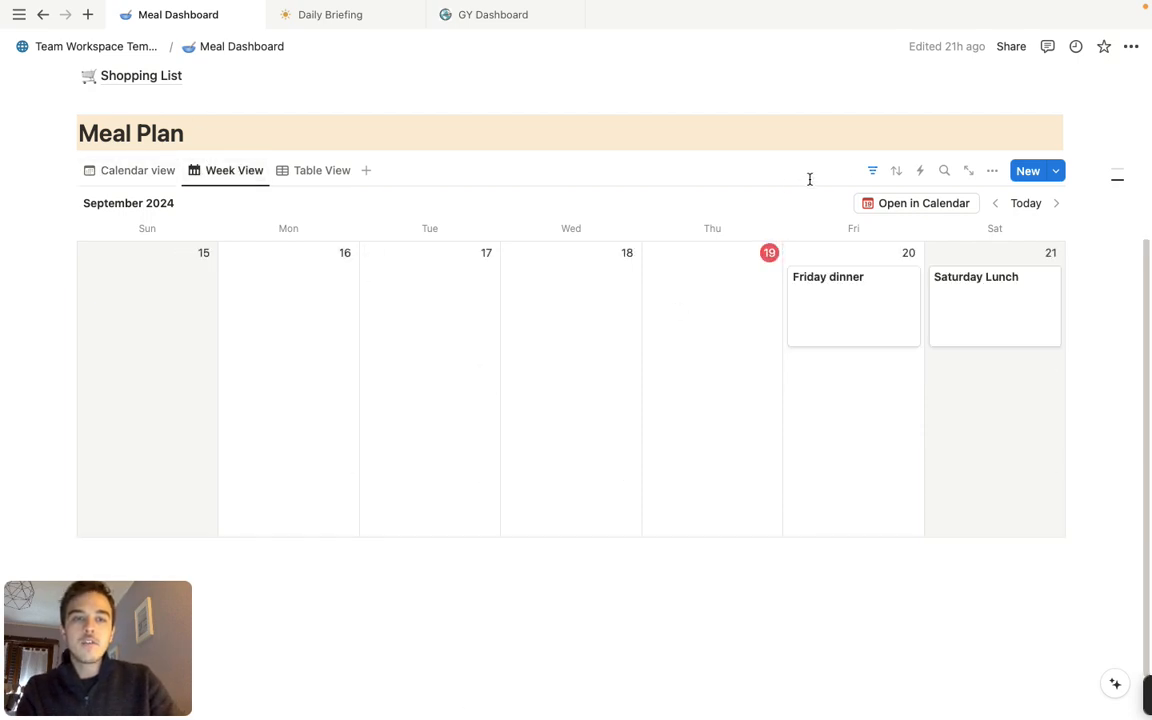
click(872, 172)
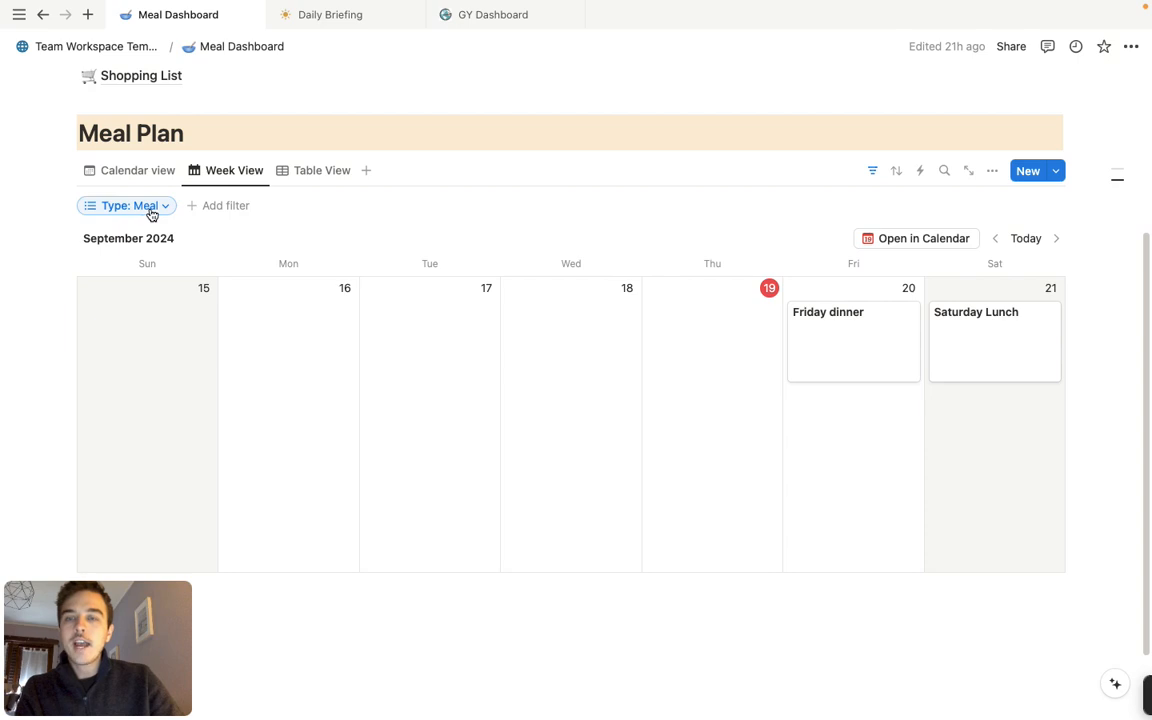
click(869, 173)
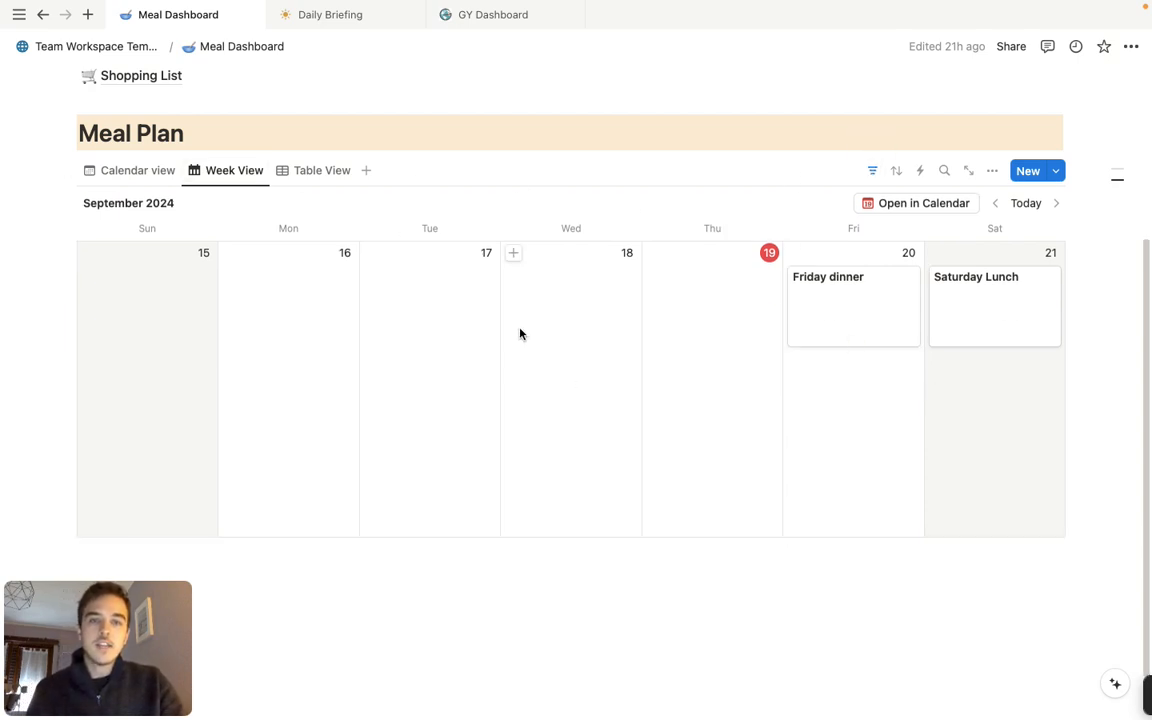
Check which properties are shown and hidden in the Meal Plan's Week View
click(991, 173)
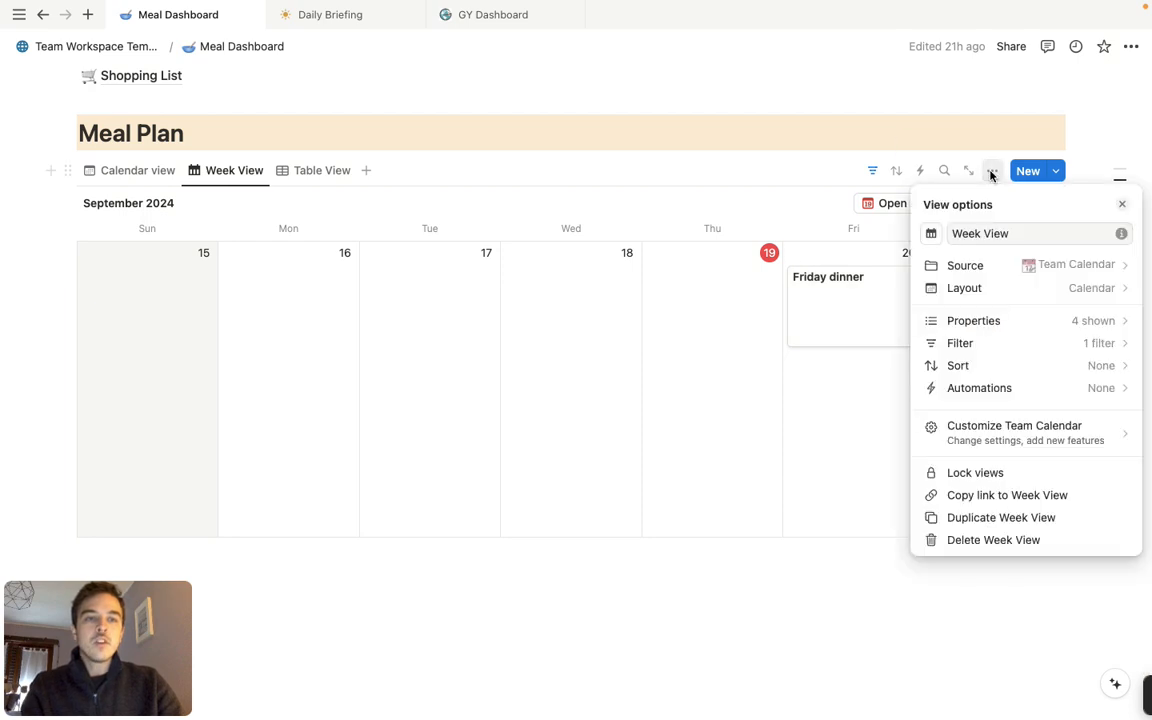
click(1011, 325)
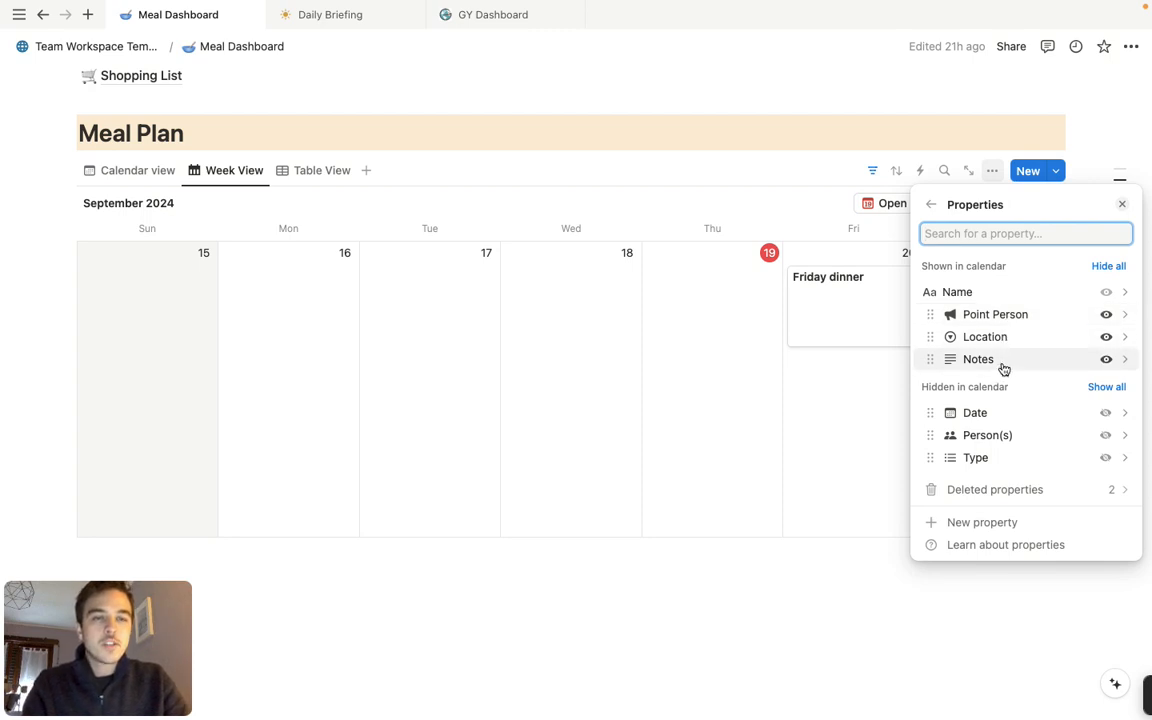
key(Escape)
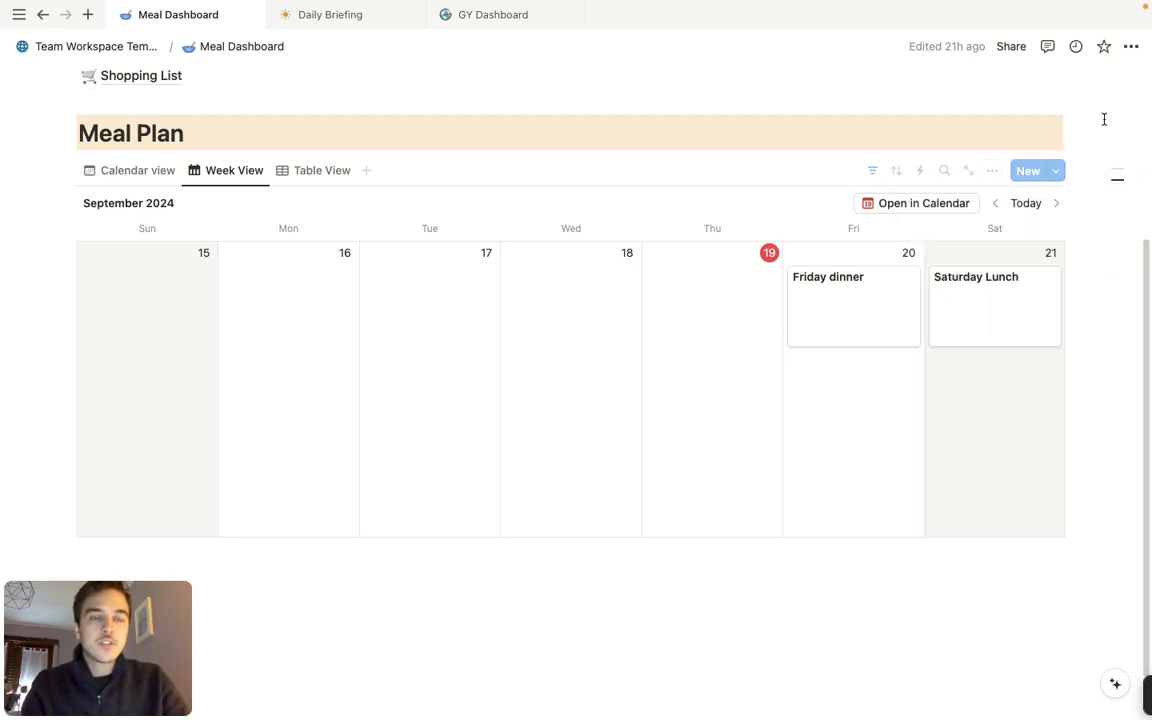
Set the Friday dinner entry's Location to the option named after the host couple
click(851, 312)
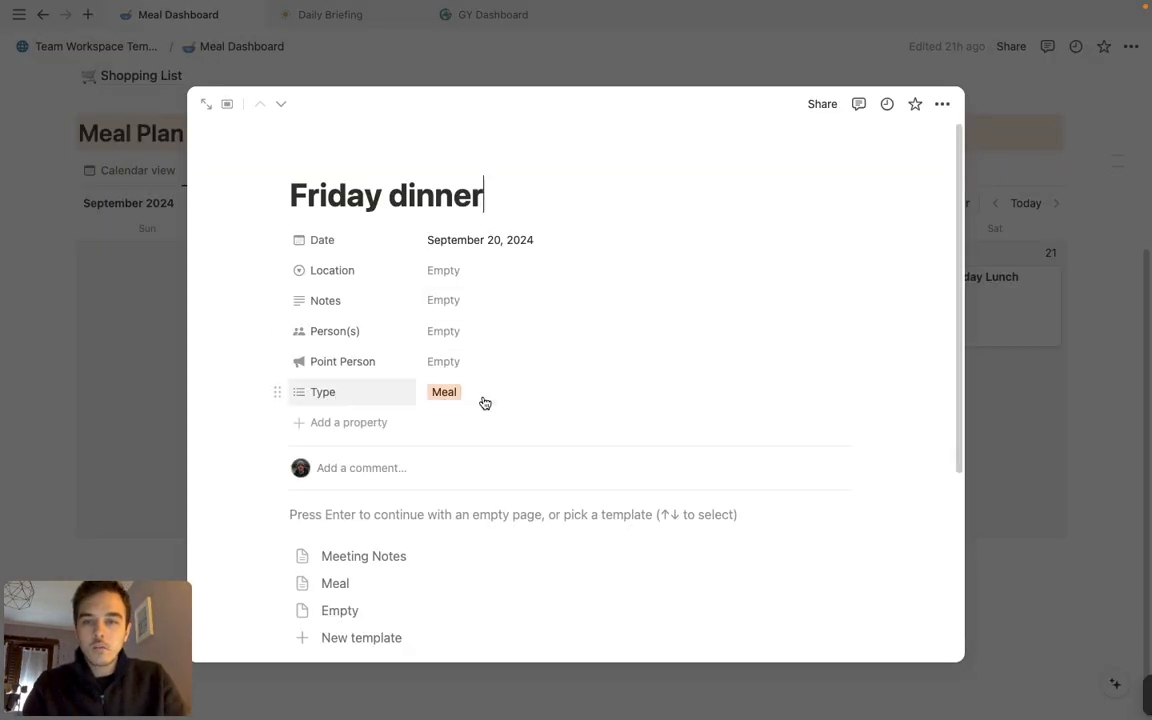
click(465, 270)
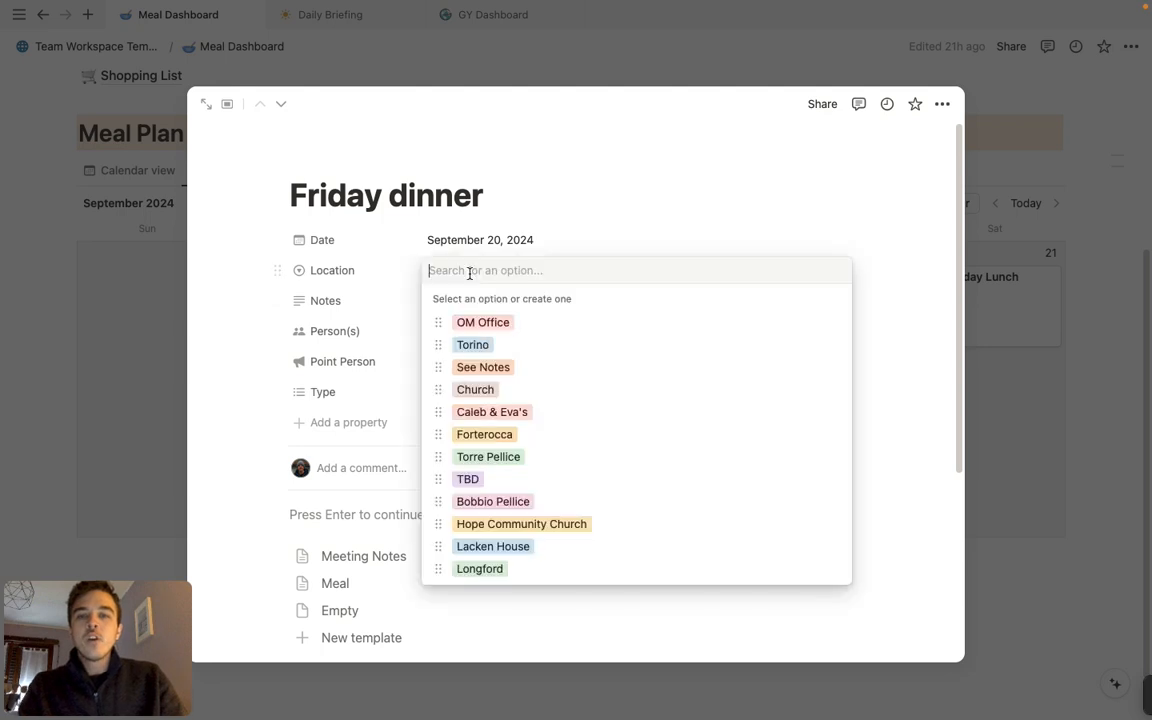
click(520, 413)
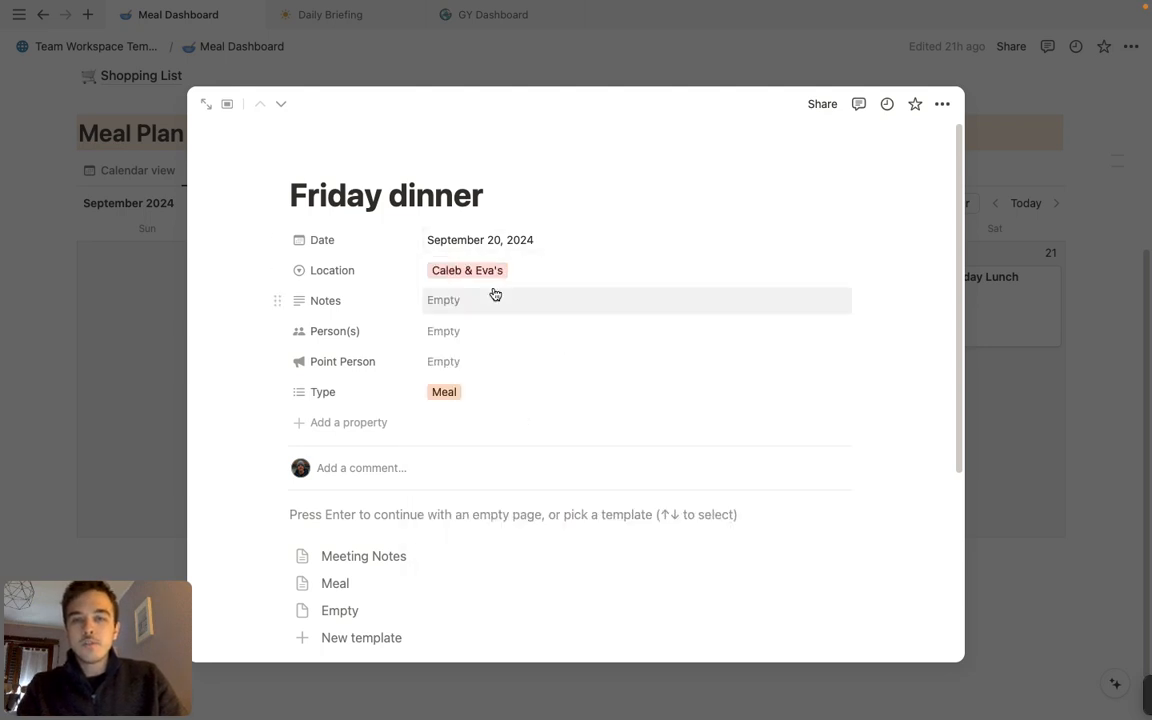
Add an end date and time to the Friday dinner's Date and set the start time to 7:00 PM
click(511, 244)
click(612, 553)
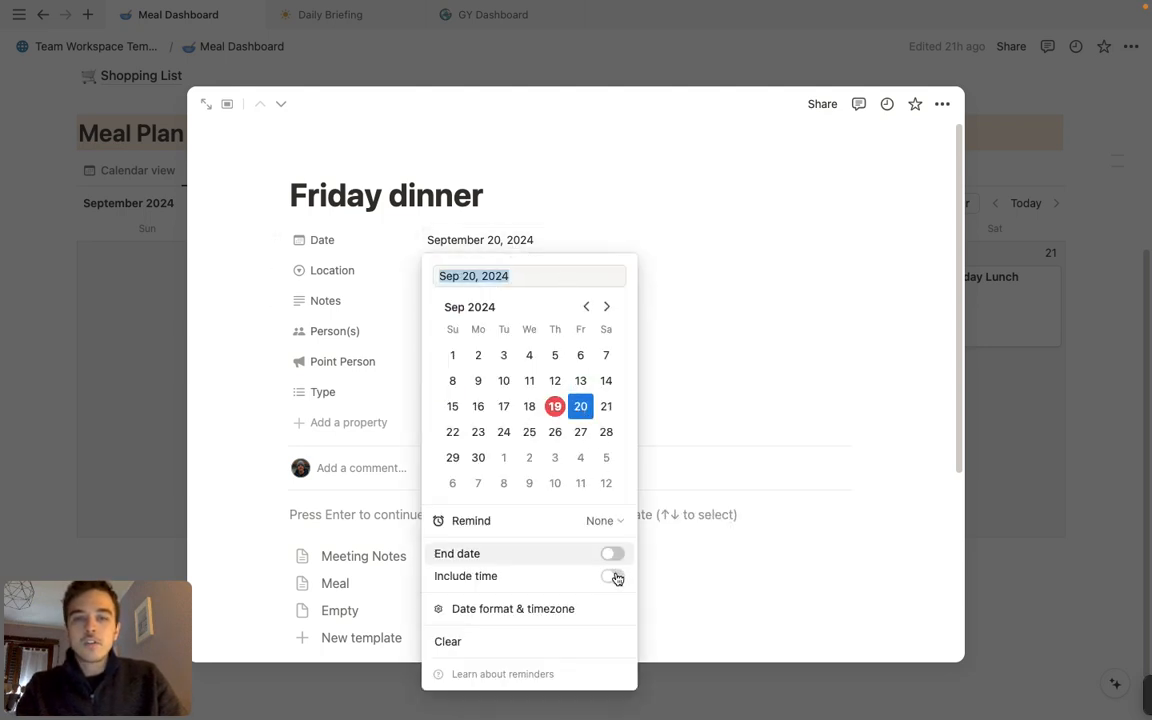
click(612, 576)
click(561, 267)
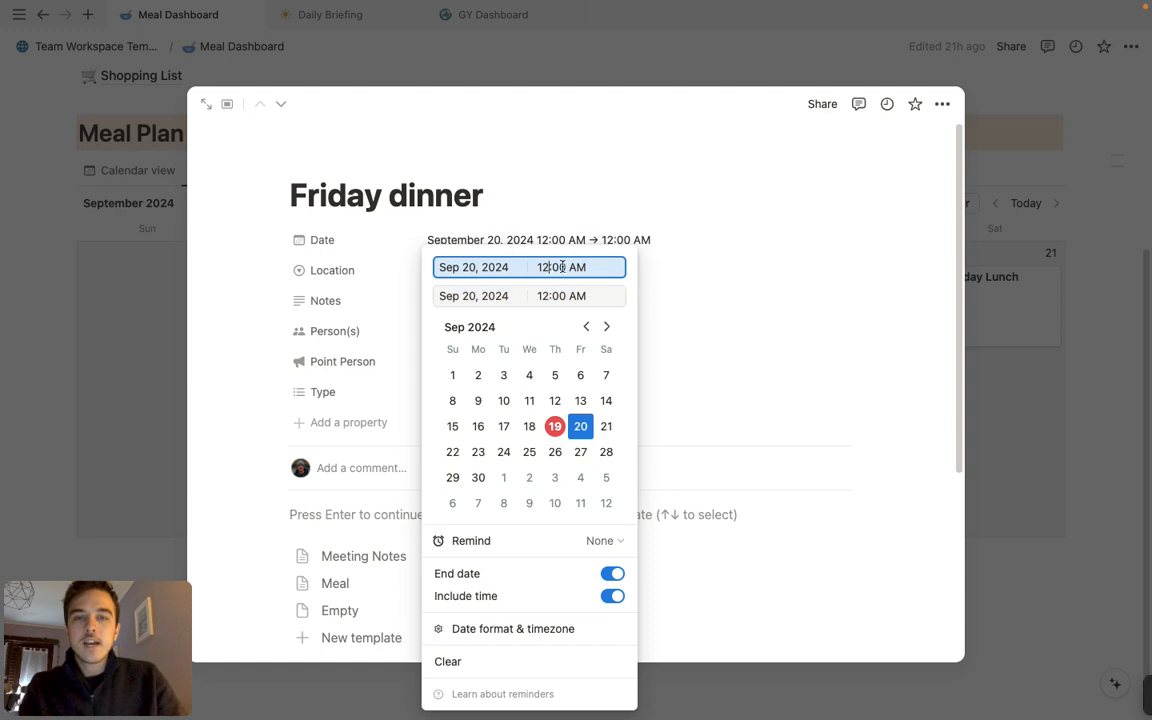
key(BackSpace)
text(9)
key(Return)
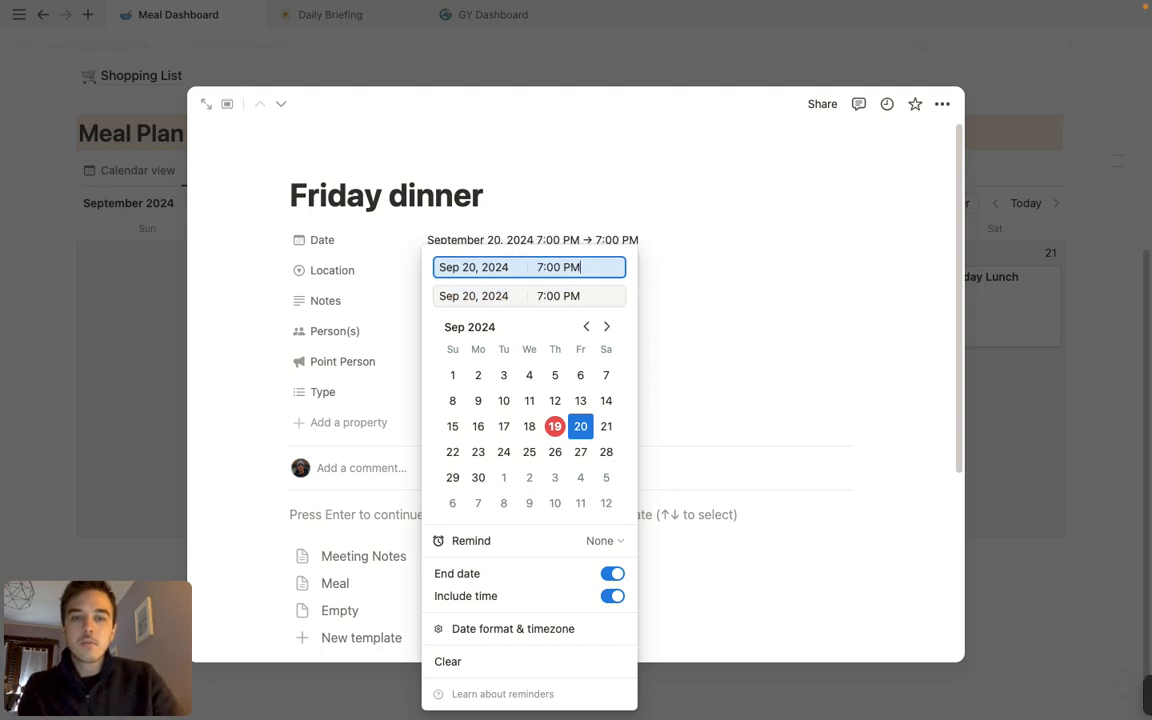
Set the Friday dinner's end time to 9:00 PM
click(540, 296)
key(BackSpace)
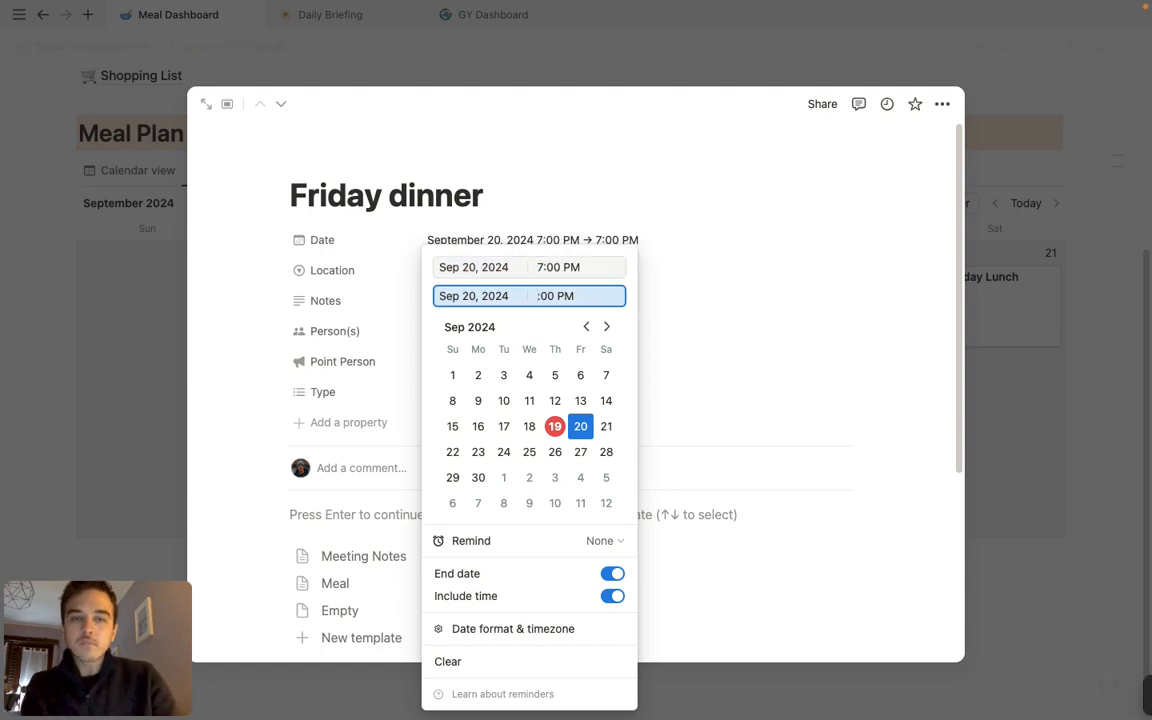
text(9)
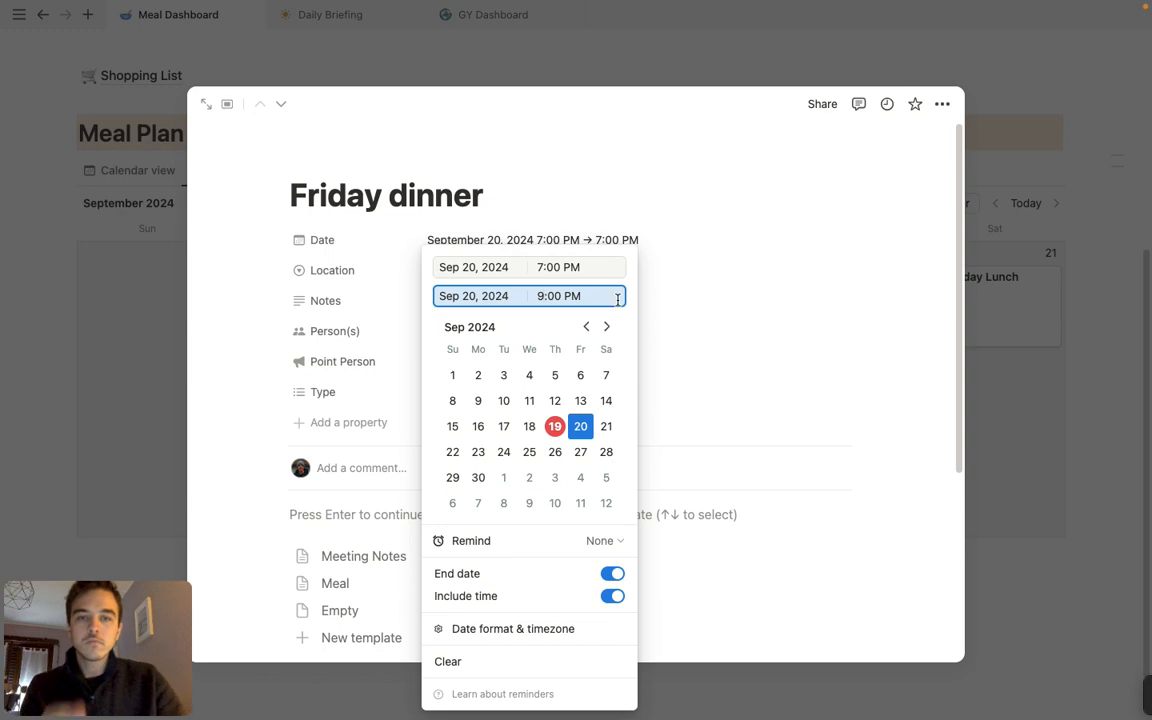
key(Return)
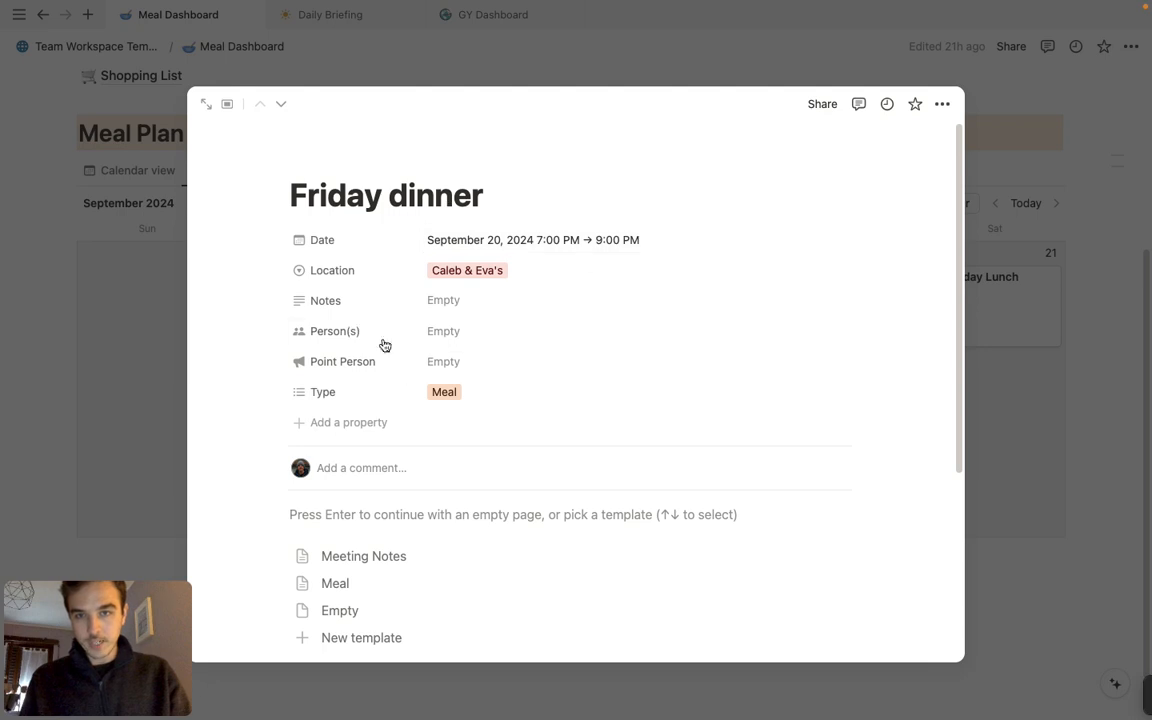
Assign the two hosts and the listed guest without a profile photo to the Friday dinner's Person(s) property
click(452, 340)
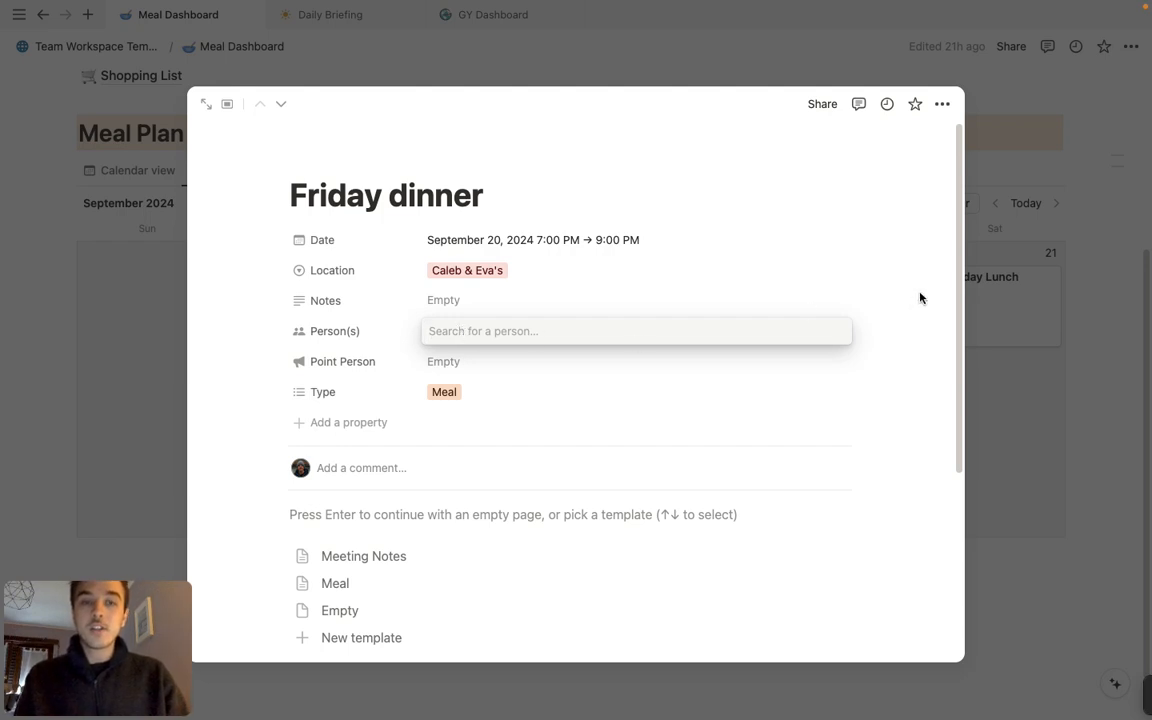
click(442, 332)
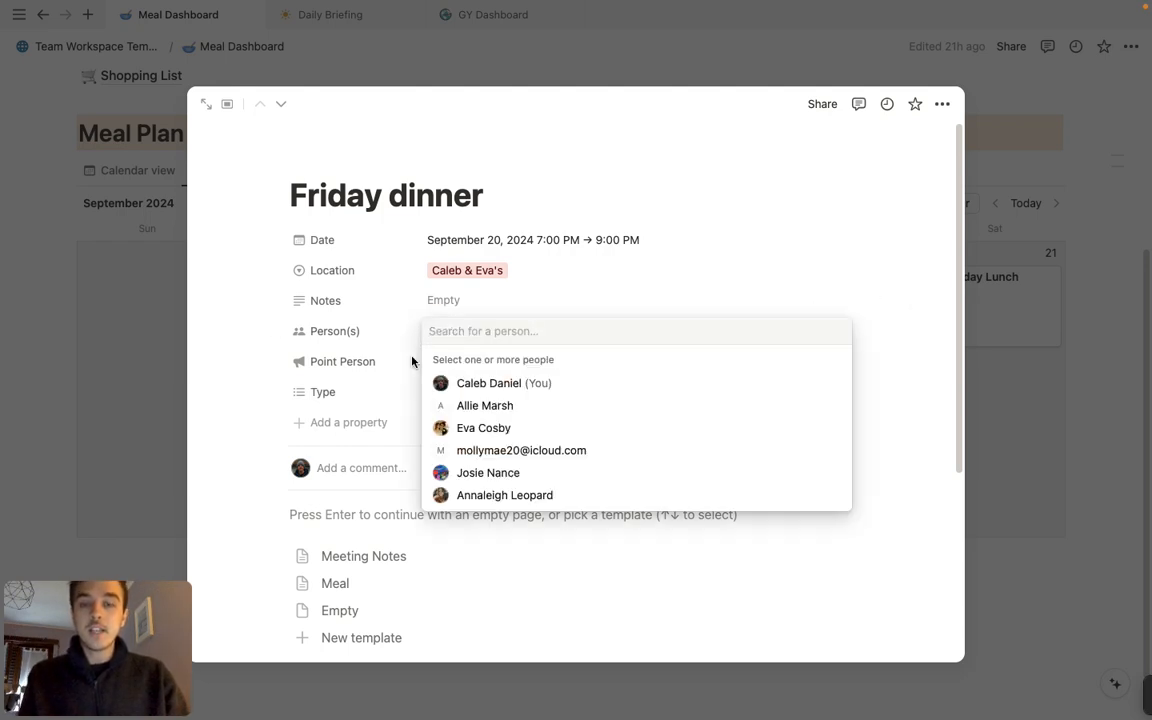
click(564, 386)
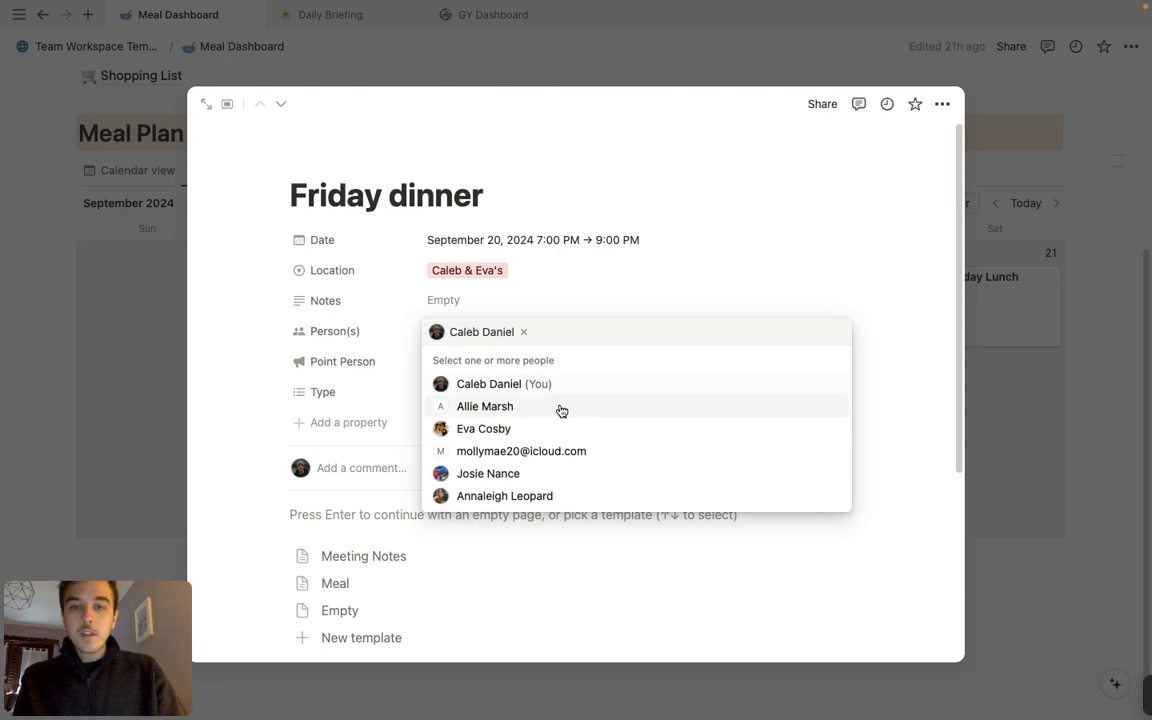
click(561, 408)
click(561, 388)
click(940, 255)
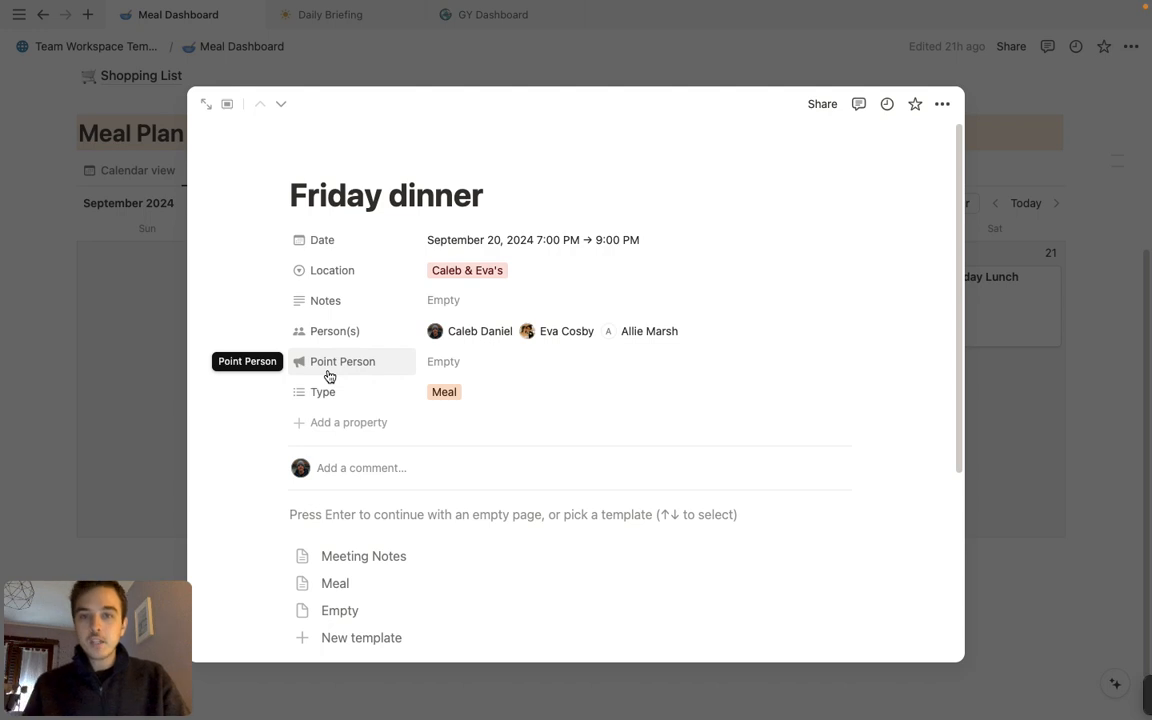
Set the Friday dinner's Point Person to the second assigned host
click(447, 372)
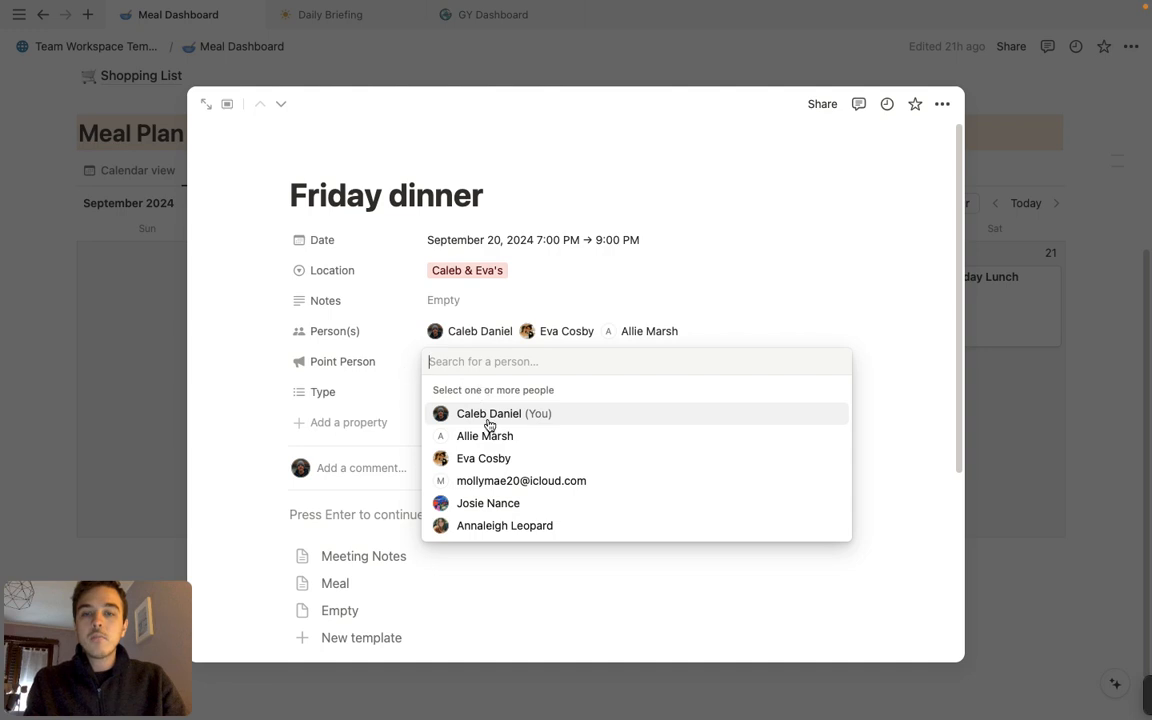
click(497, 458)
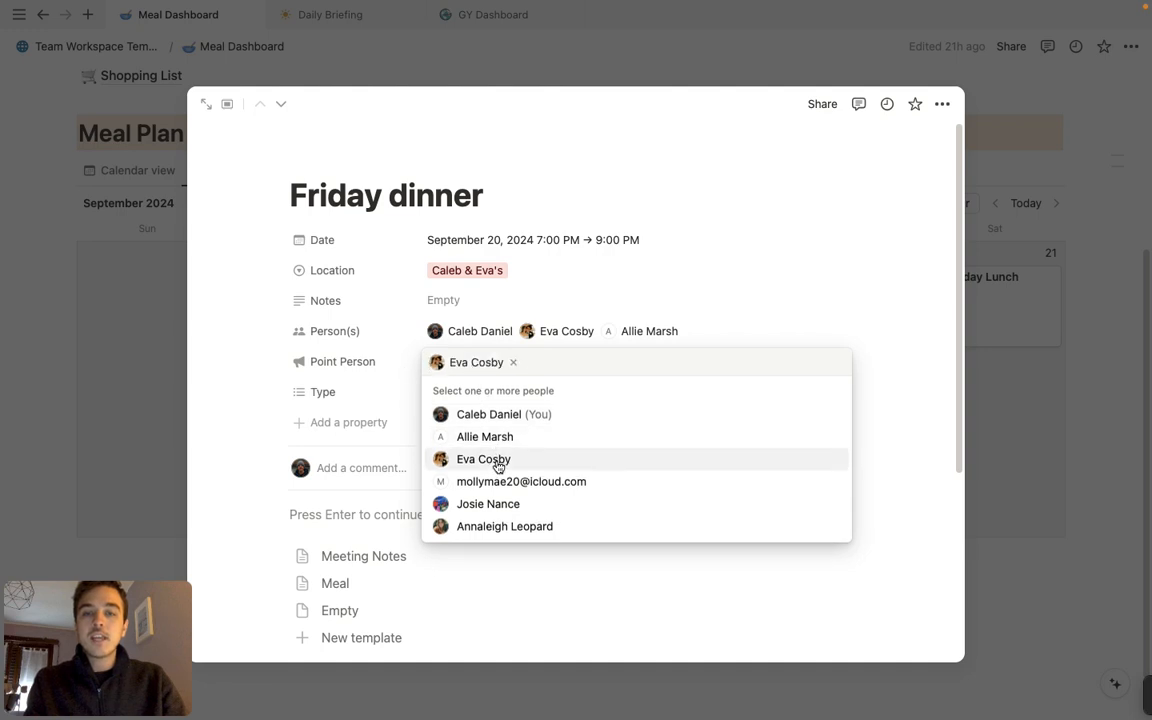
click(810, 231)
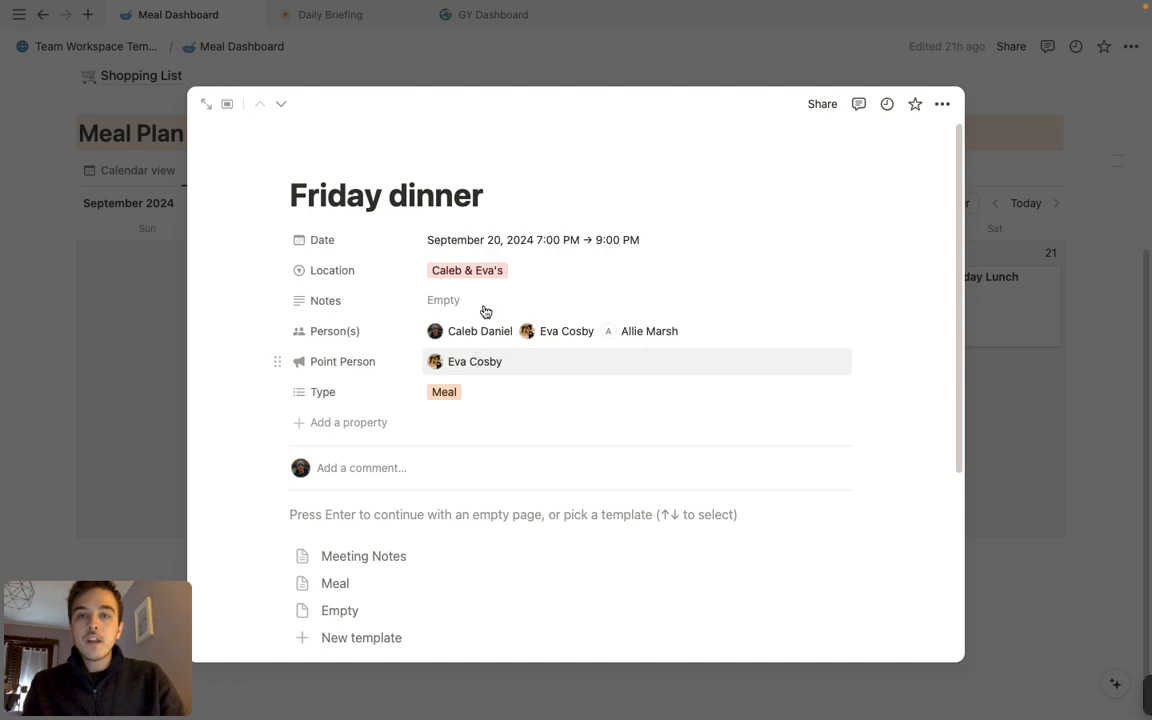
Open the Team Member 1 profile from the Team Workspace Template and look over its schedule, tasks, meal assignments and week ahead
click(90, 48)
click(90, 47)
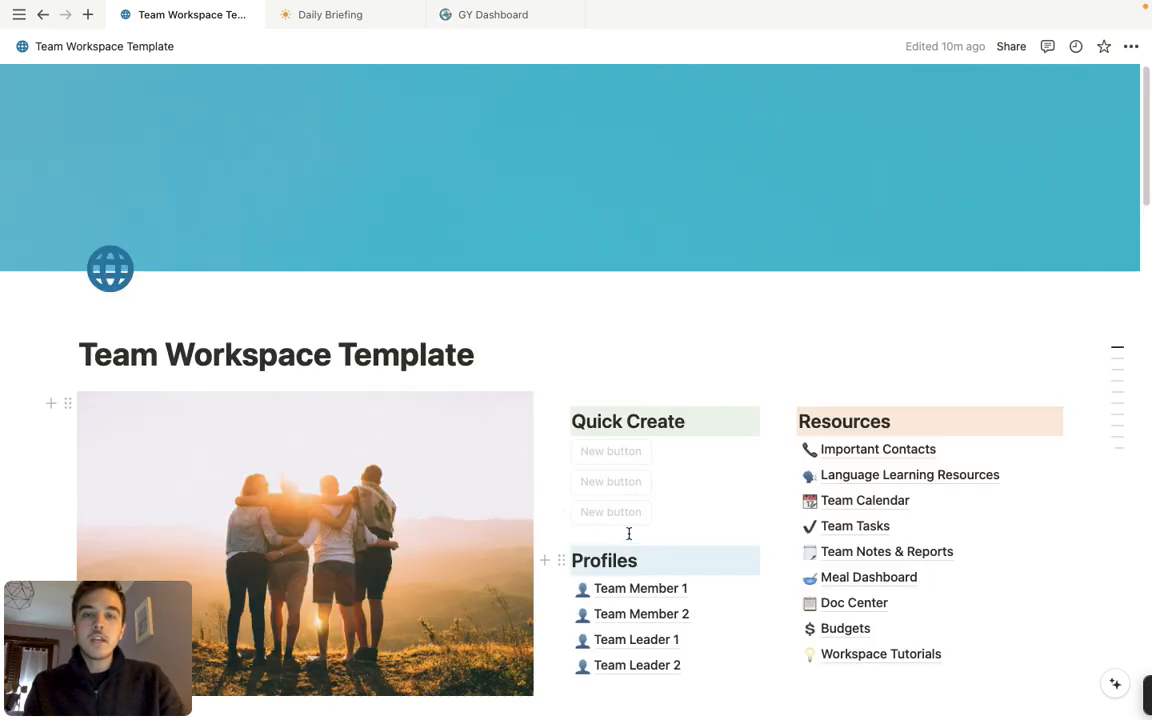
click(632, 592)
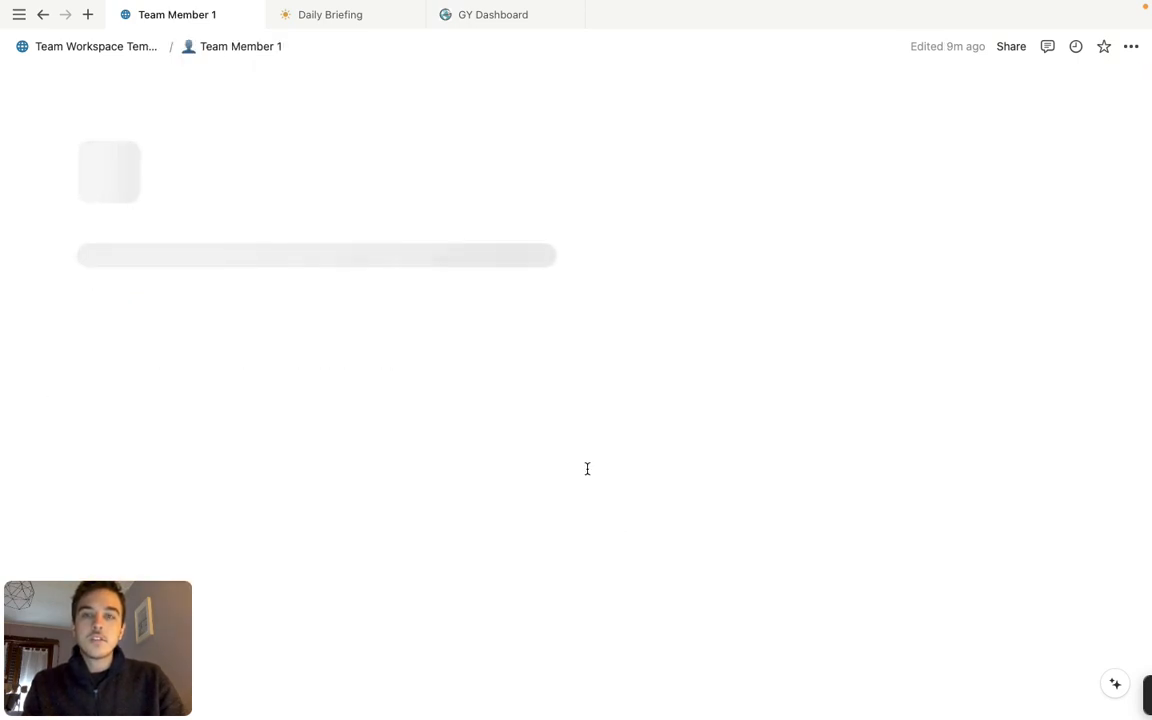
scroll(500, 373, down, 3)
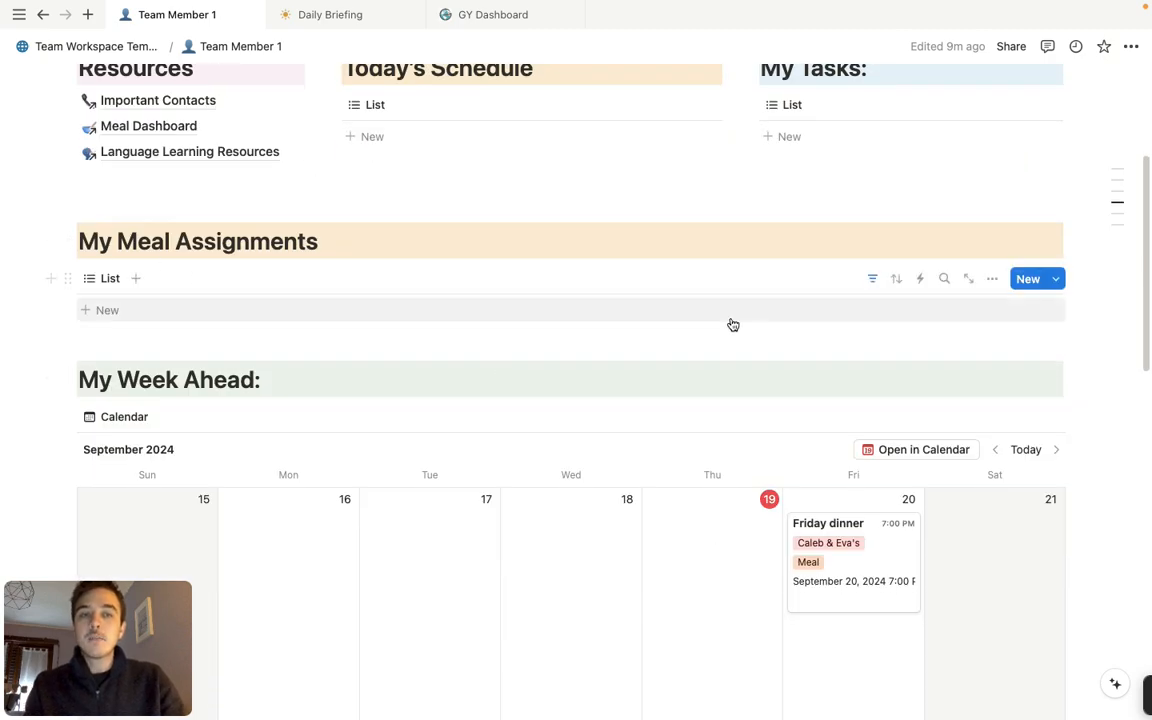
scroll(427, 252, up, 3)
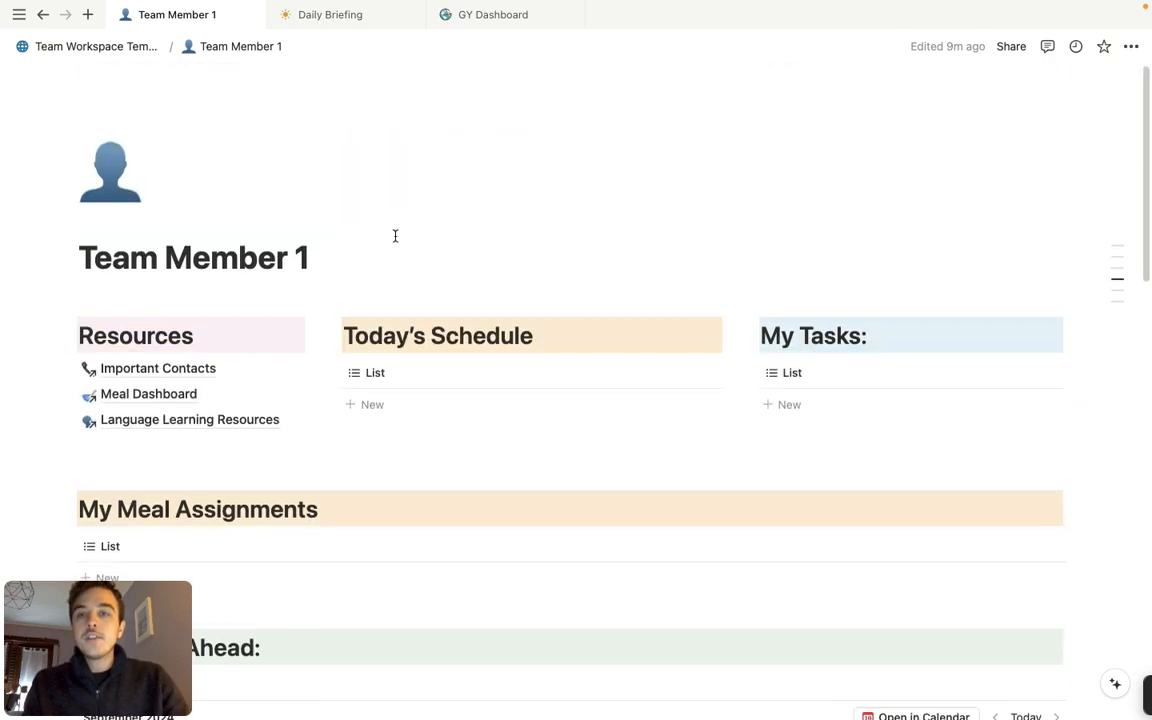
Check which filters are applied to the My Meal Assignments list on the Team Member 1 page
scroll(470, 292, down, 2)
scroll(586, 300, down, 1)
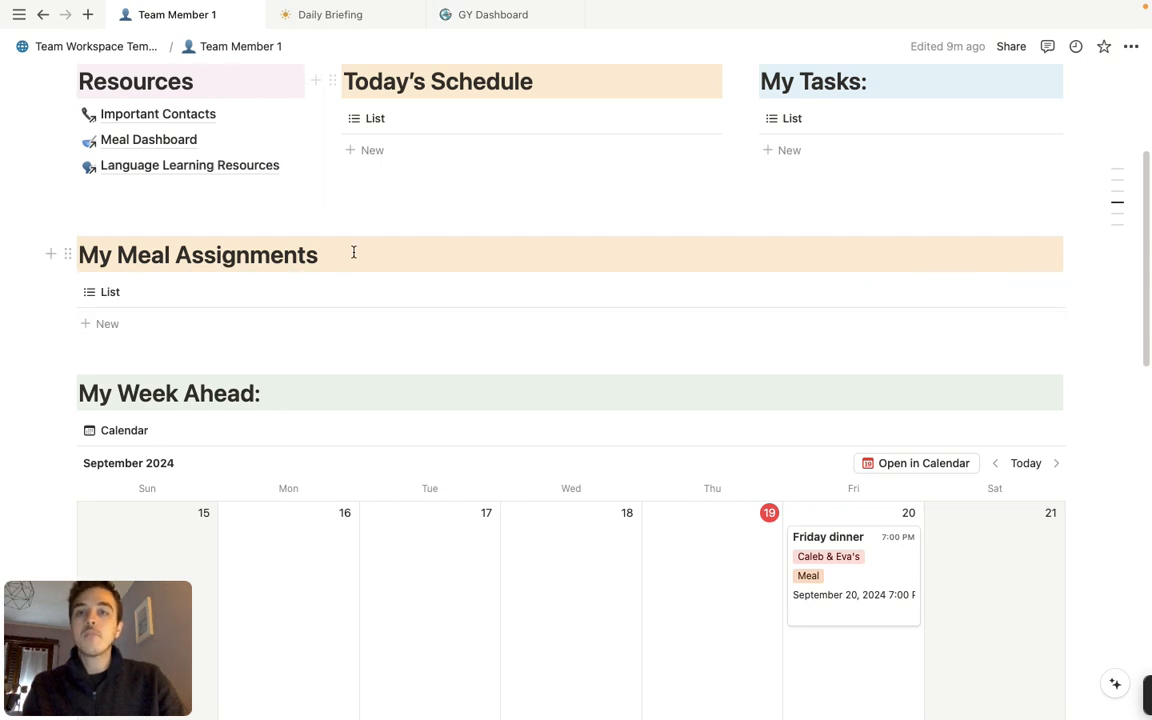
click(873, 298)
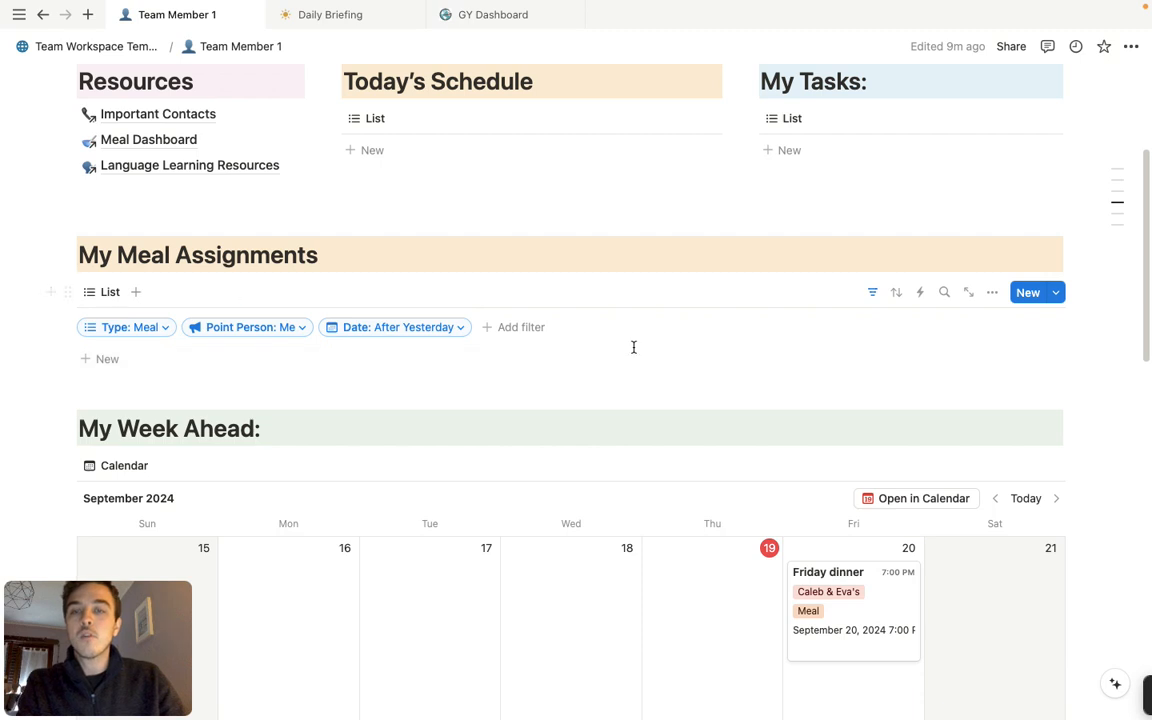
click(873, 292)
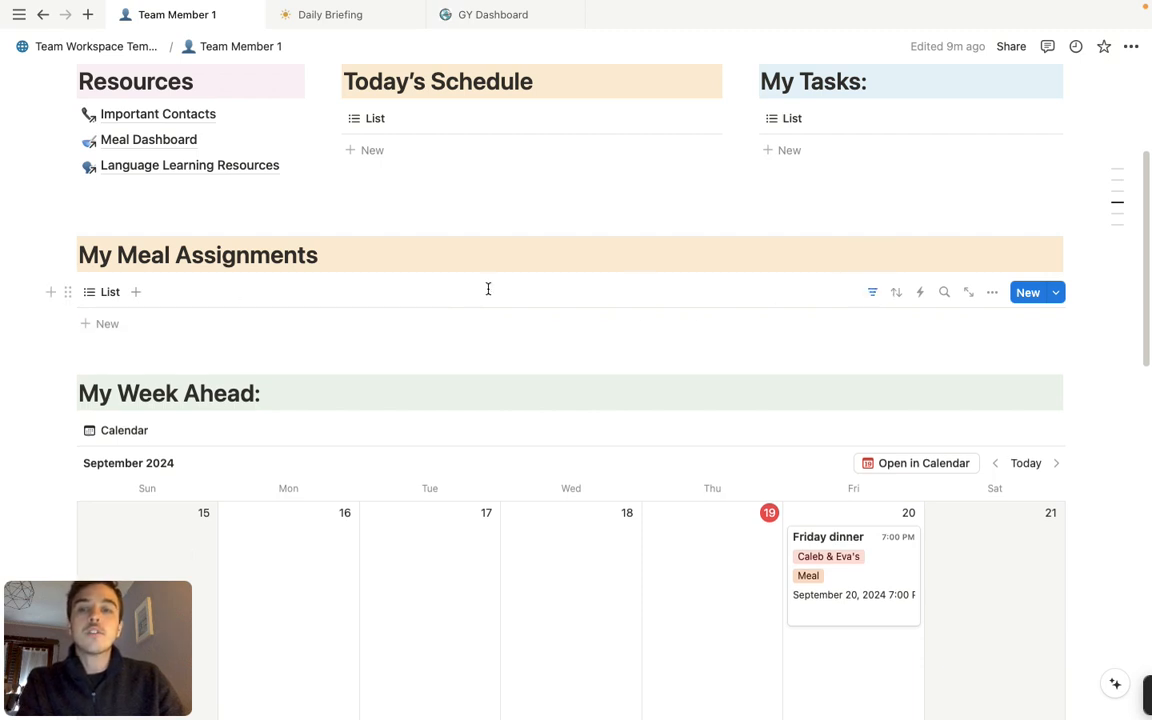
Return to the Meal Dashboard and enter "Turkey sliders" in the Friday dinner entry's Notes
click(43, 15)
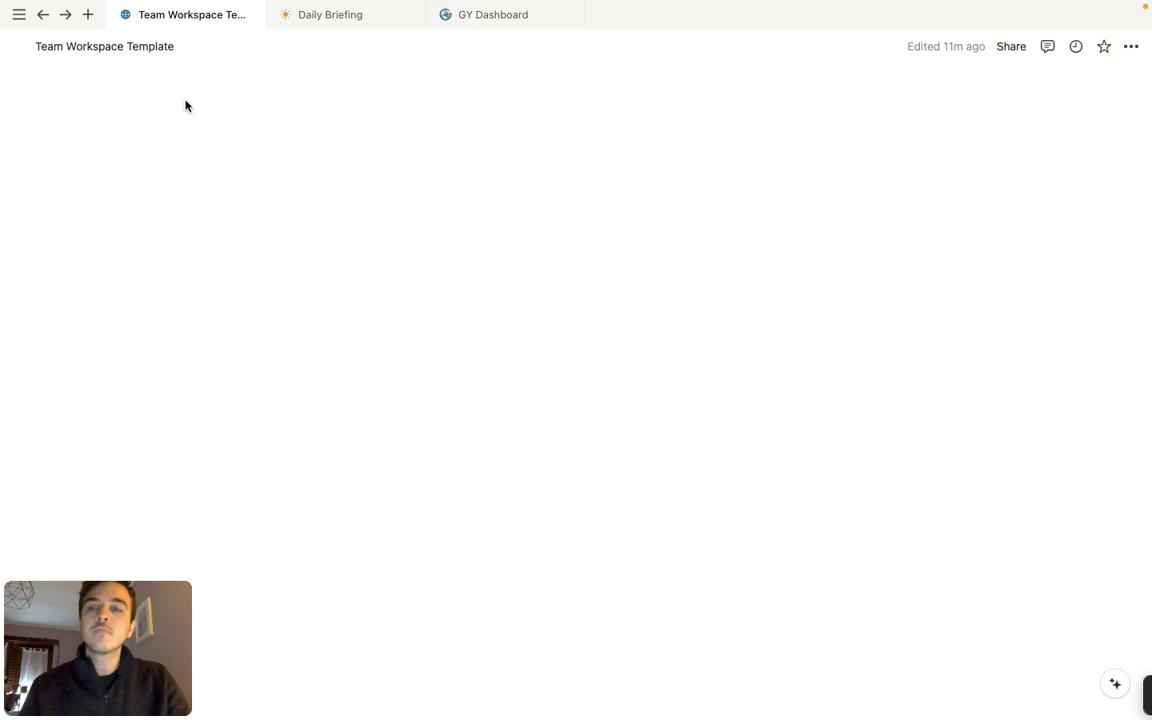
click(42, 18)
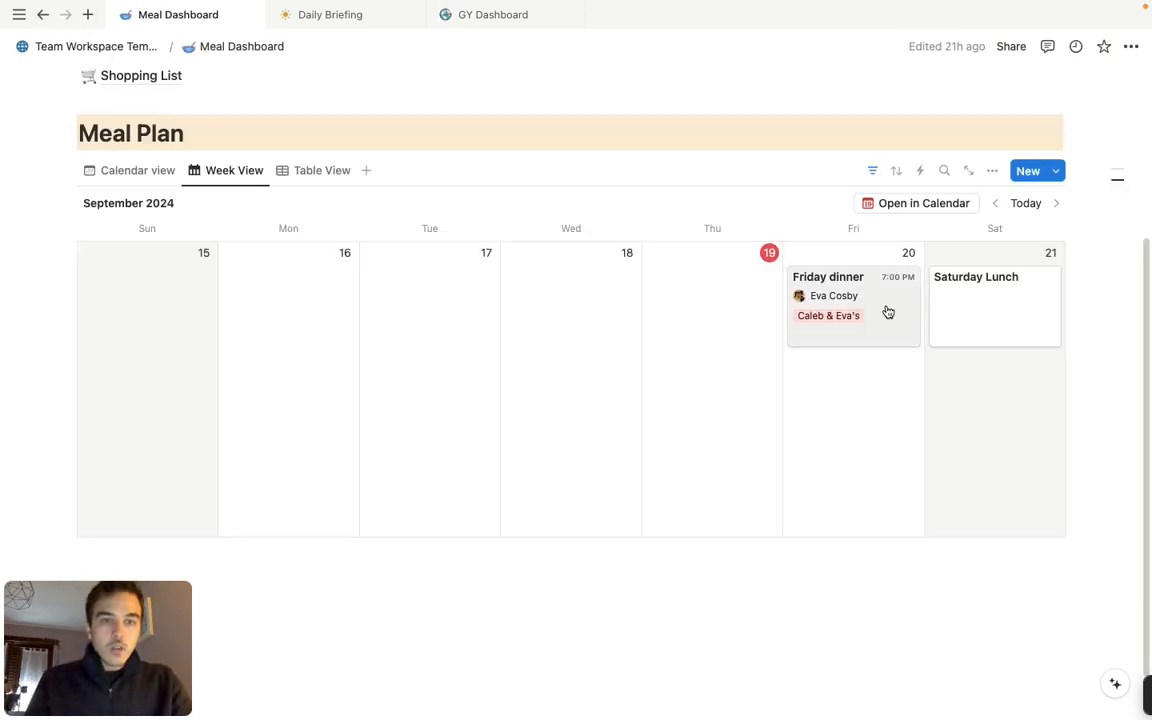
click(888, 313)
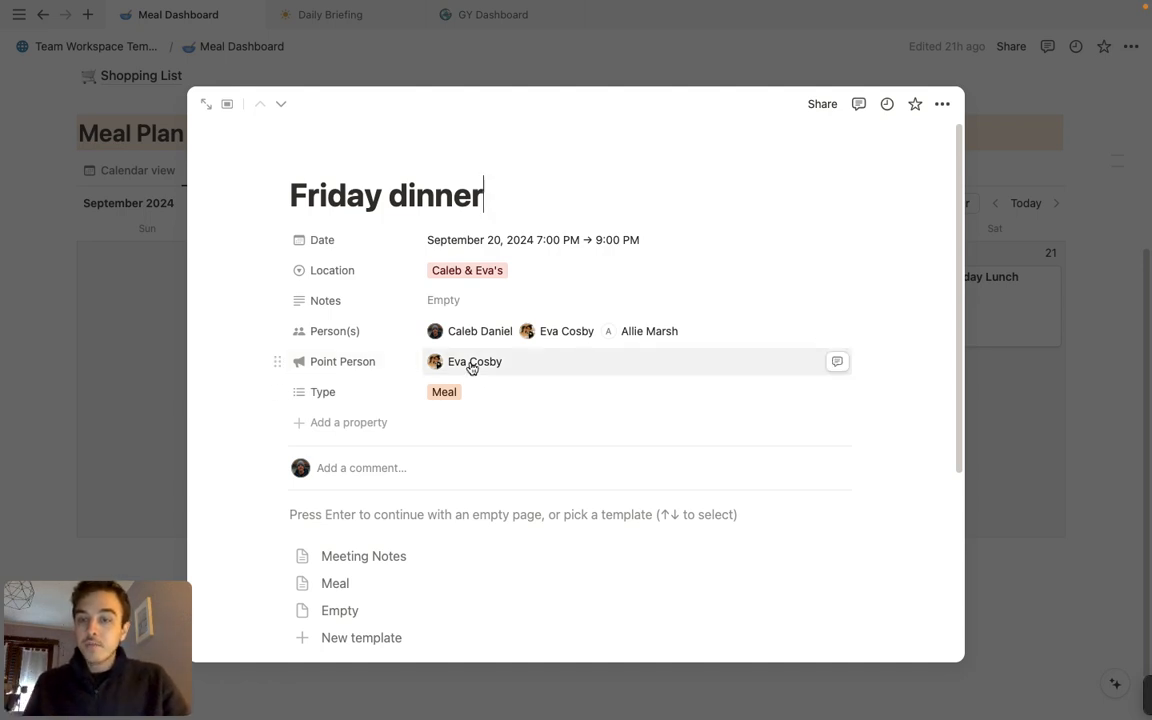
click(482, 305)
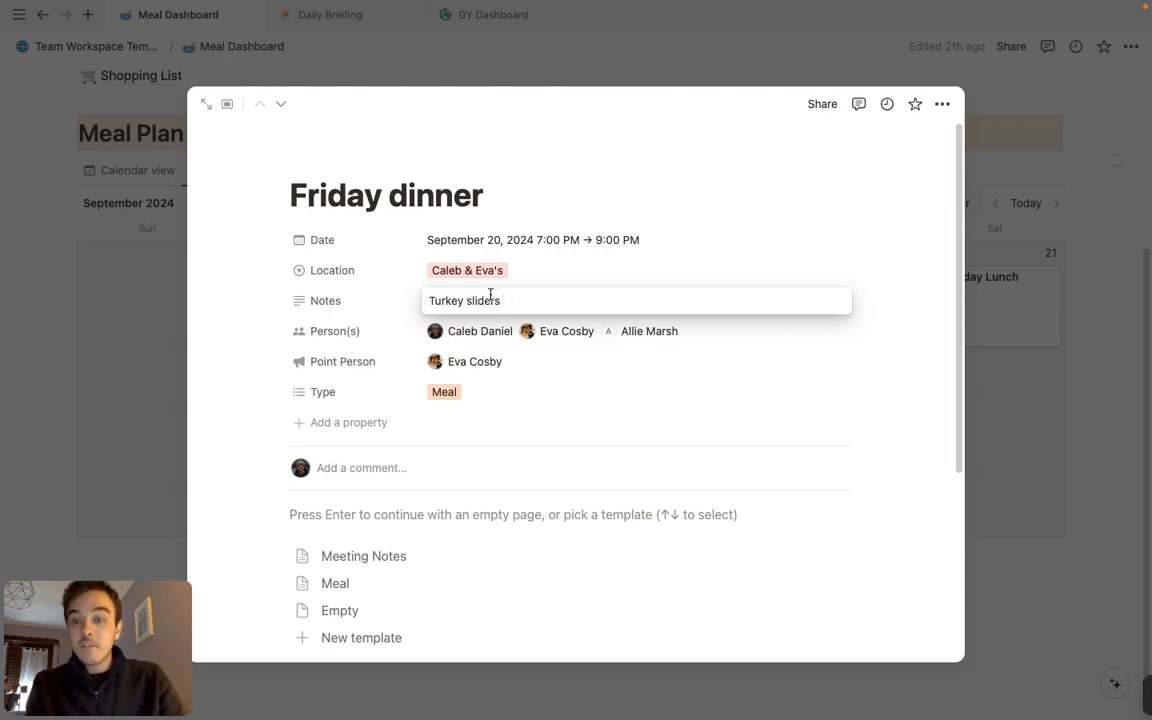
click(430, 527)
Start an empty page body in the Friday dinner entry, review its details, and close the entry
click(430, 526)
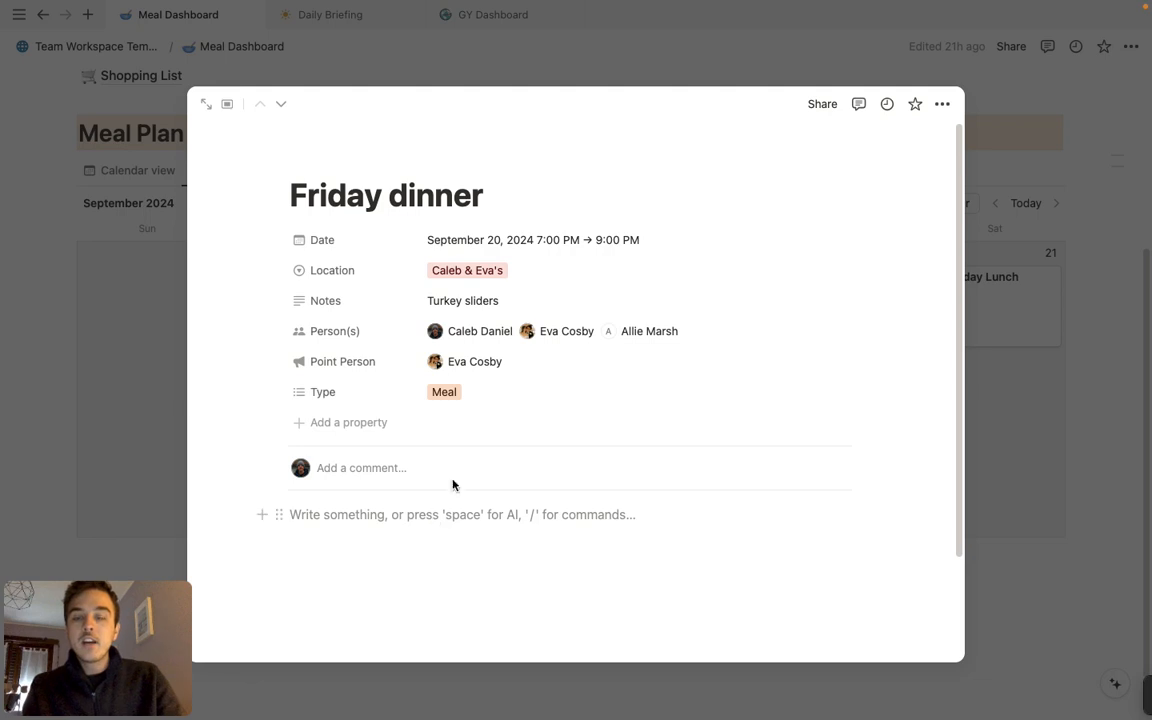
scroll(442, 499, down, 3)
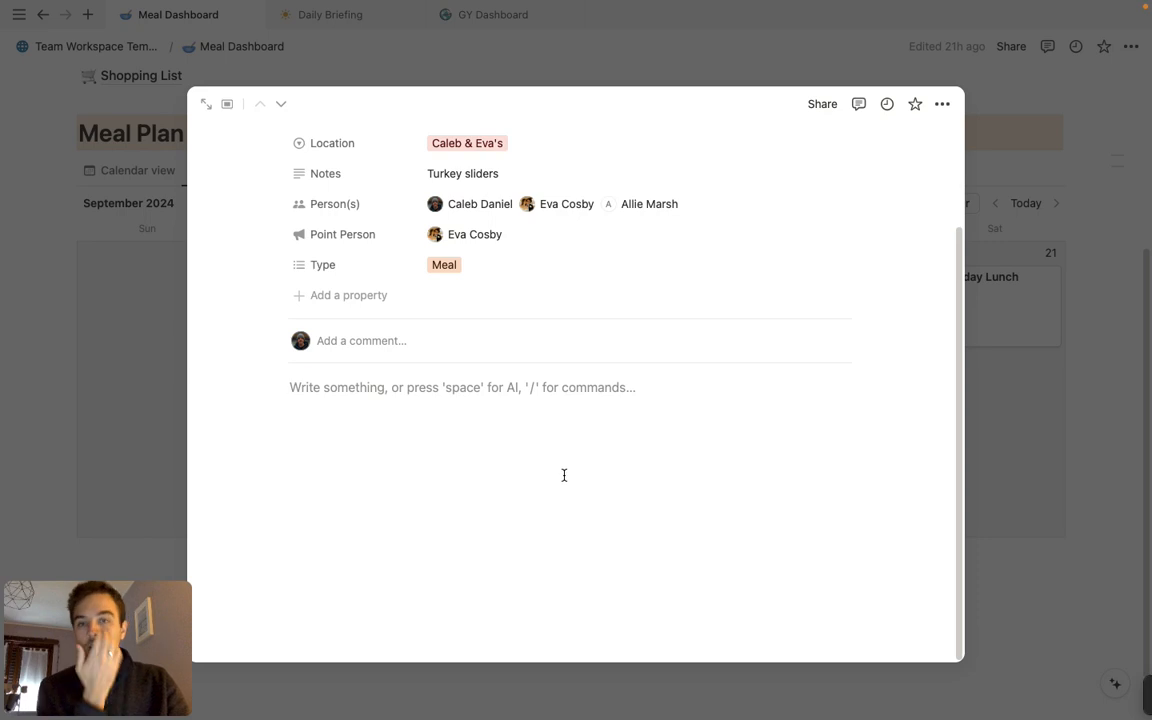
scroll(545, 420, up, 3)
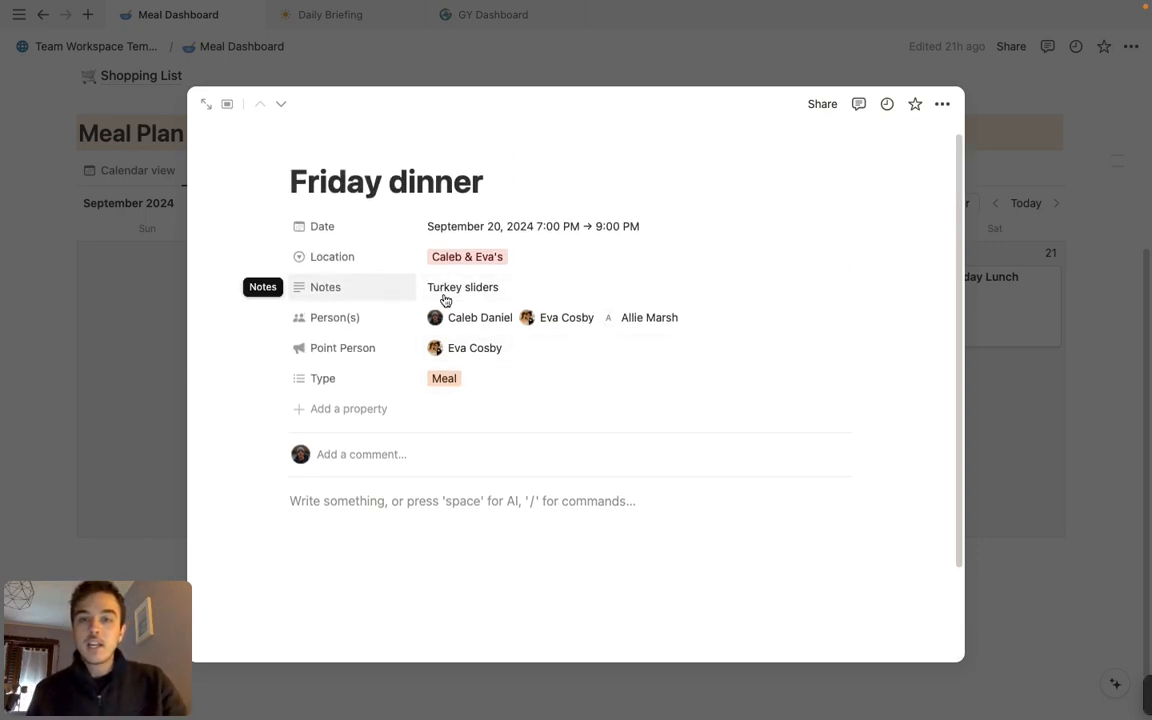
click(1095, 244)
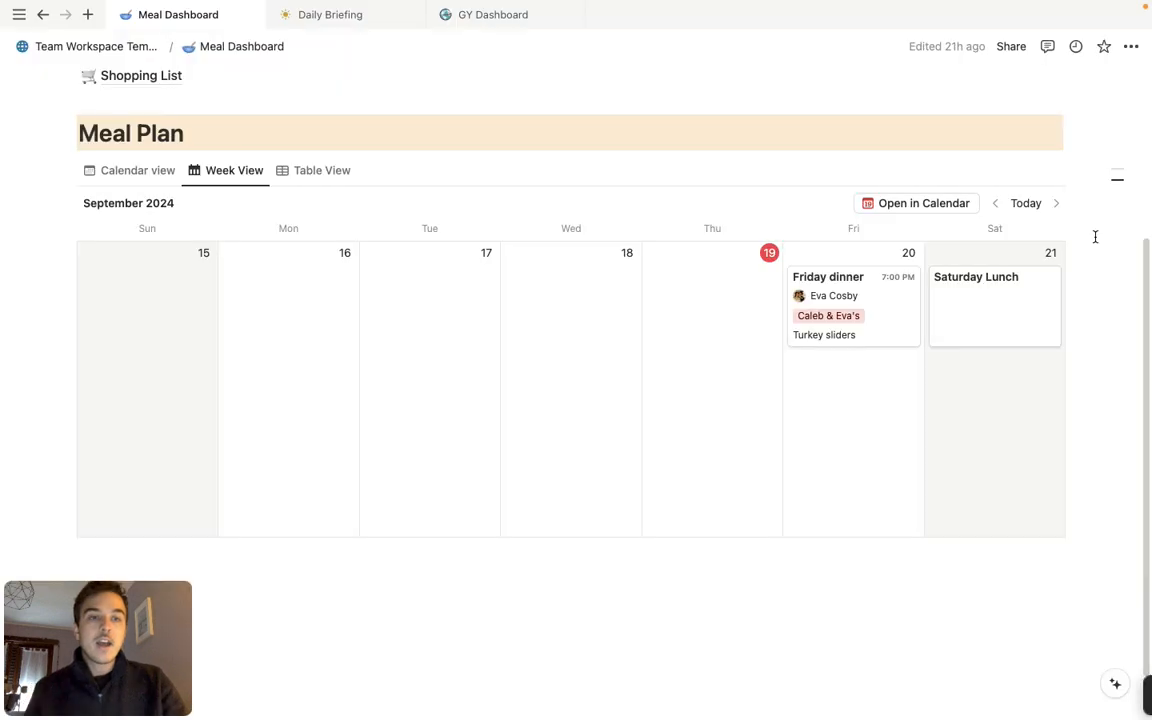
Compare how the Friday dinner card appears in the Meal Plan's Calendar view and Week View
click(130, 171)
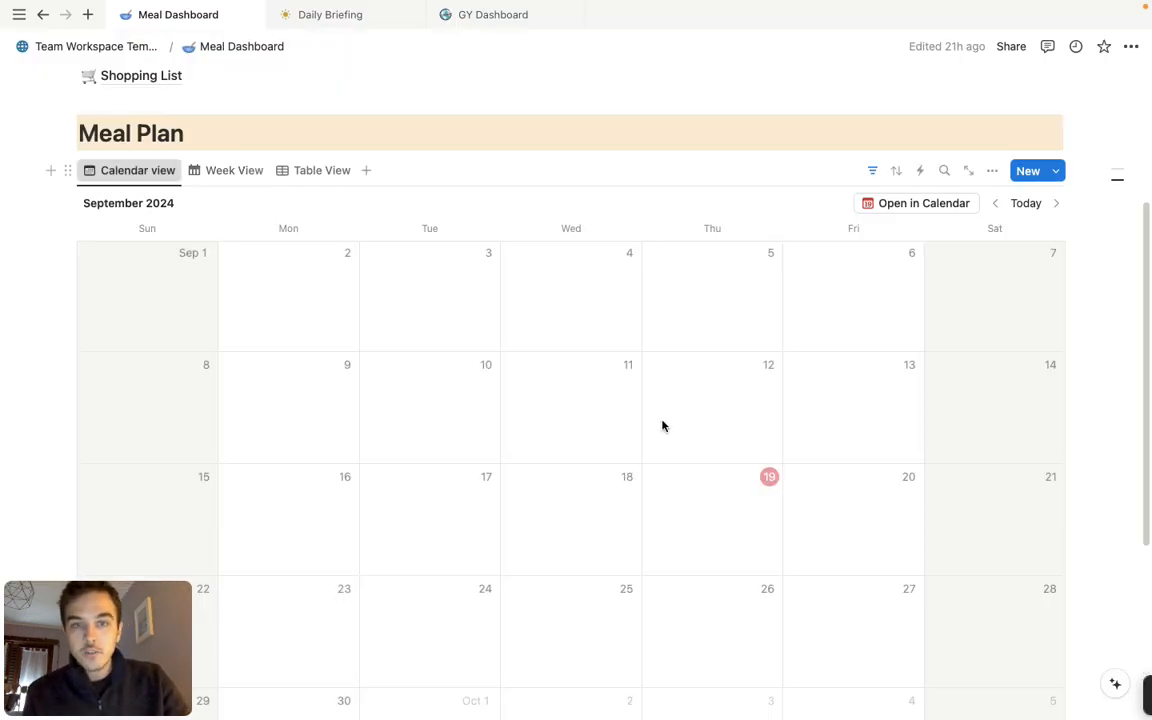
click(224, 170)
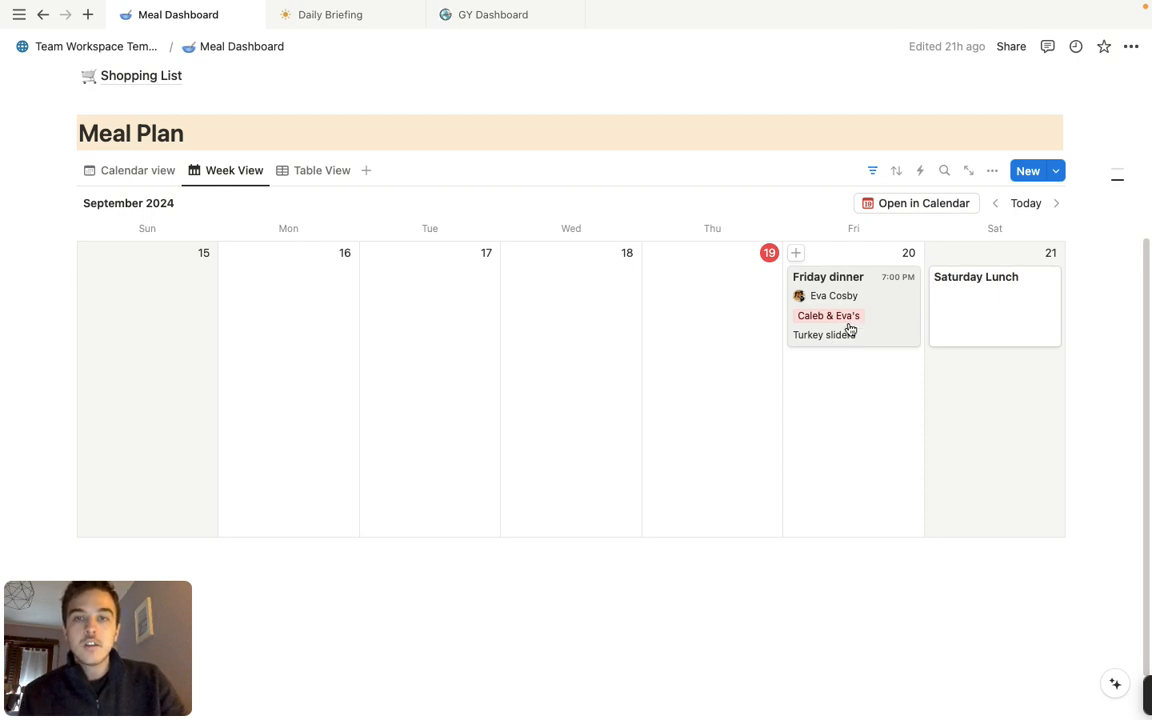
scroll(676, 300, up, 5)
scroll(674, 292, down, 2)
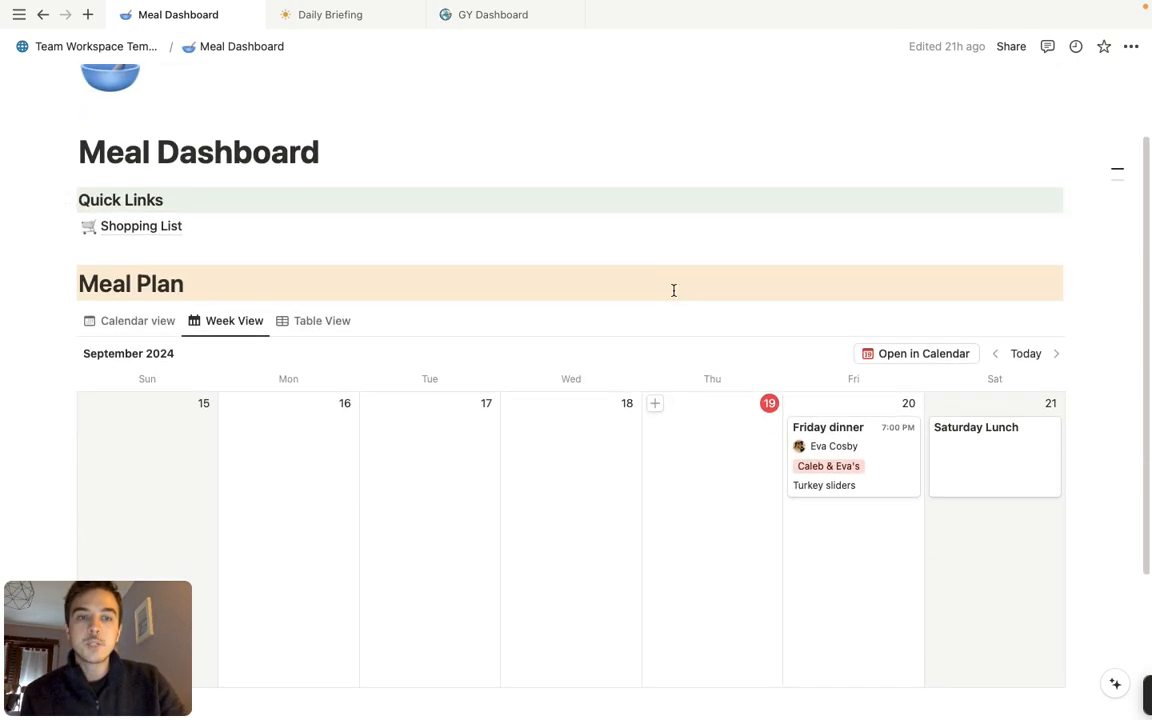